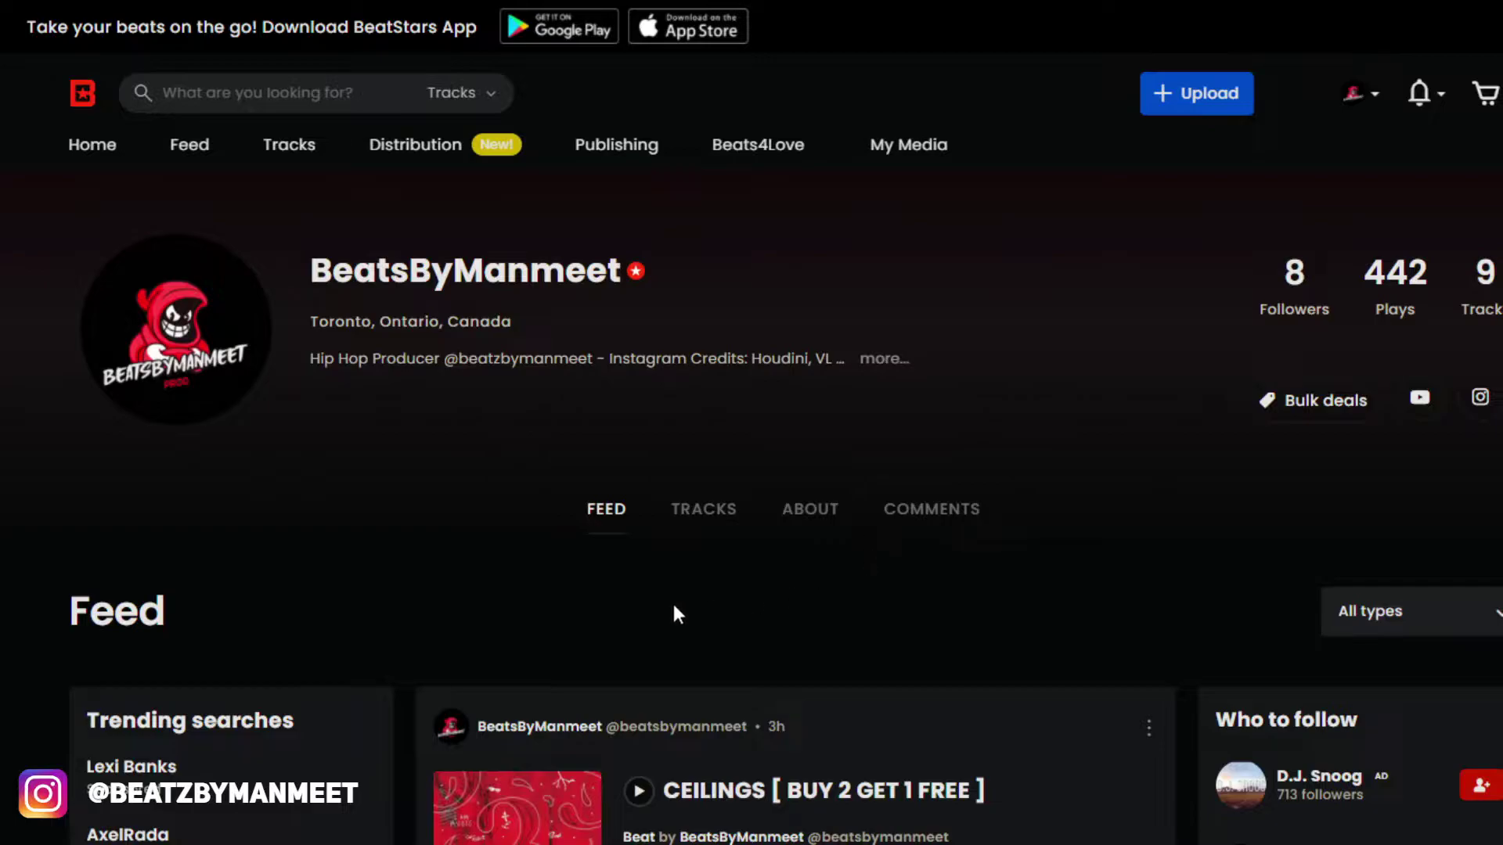
Scroll down the producer's profile feed and back up to the top.
{"action": "scroll", "coordinate": [677, 614], "scroll_direction": "down", "scroll_amount": 1}
{"action": "scroll", "coordinate": [704, 509], "scroll_direction": "up", "scroll_amount": 1}
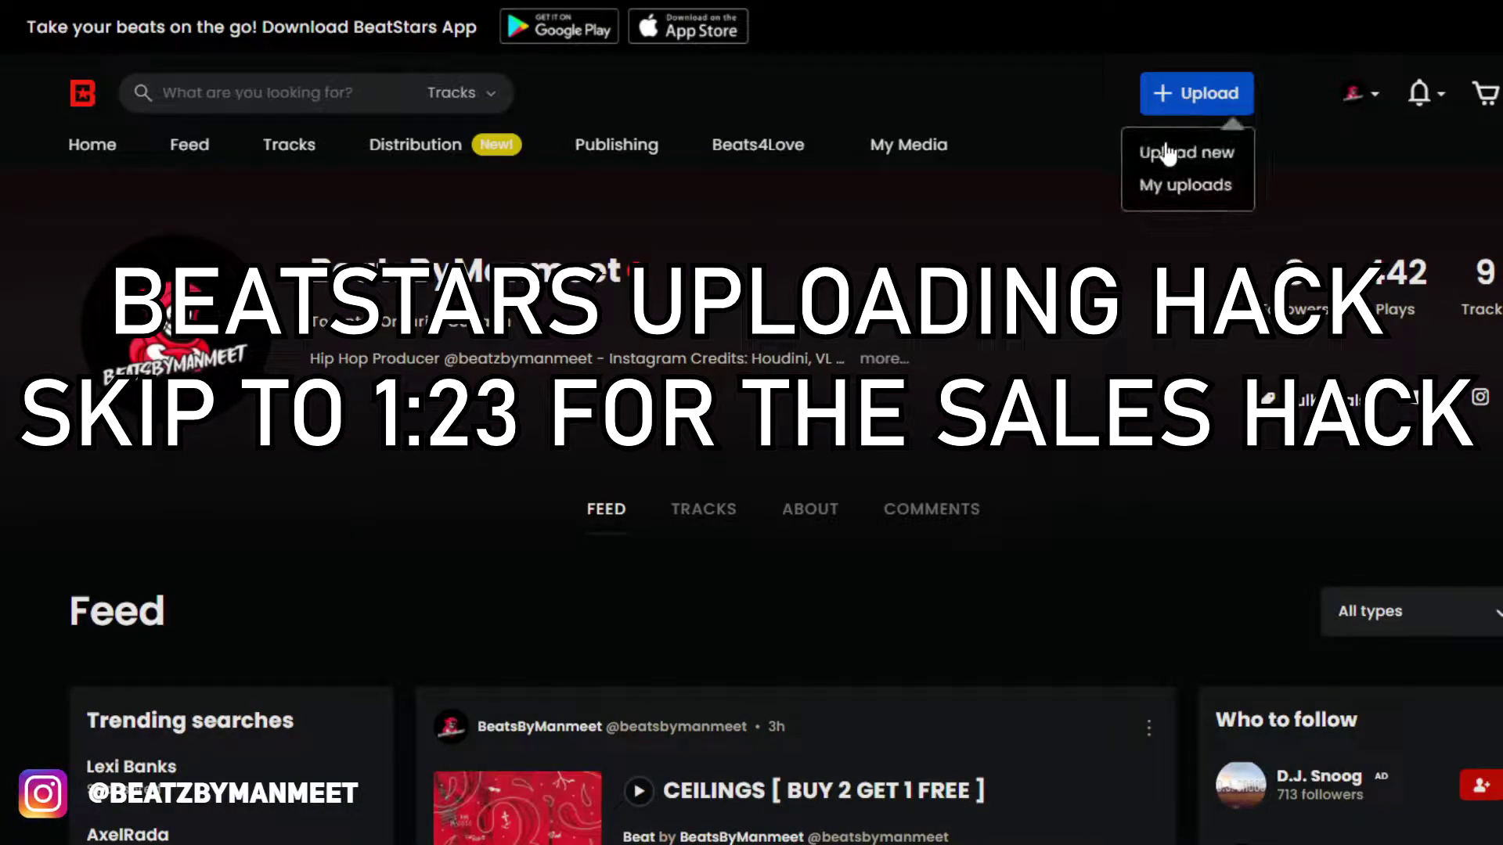
Start a new upload of files from the computer.
{"action": "left_click", "coordinate": [1186, 152]}
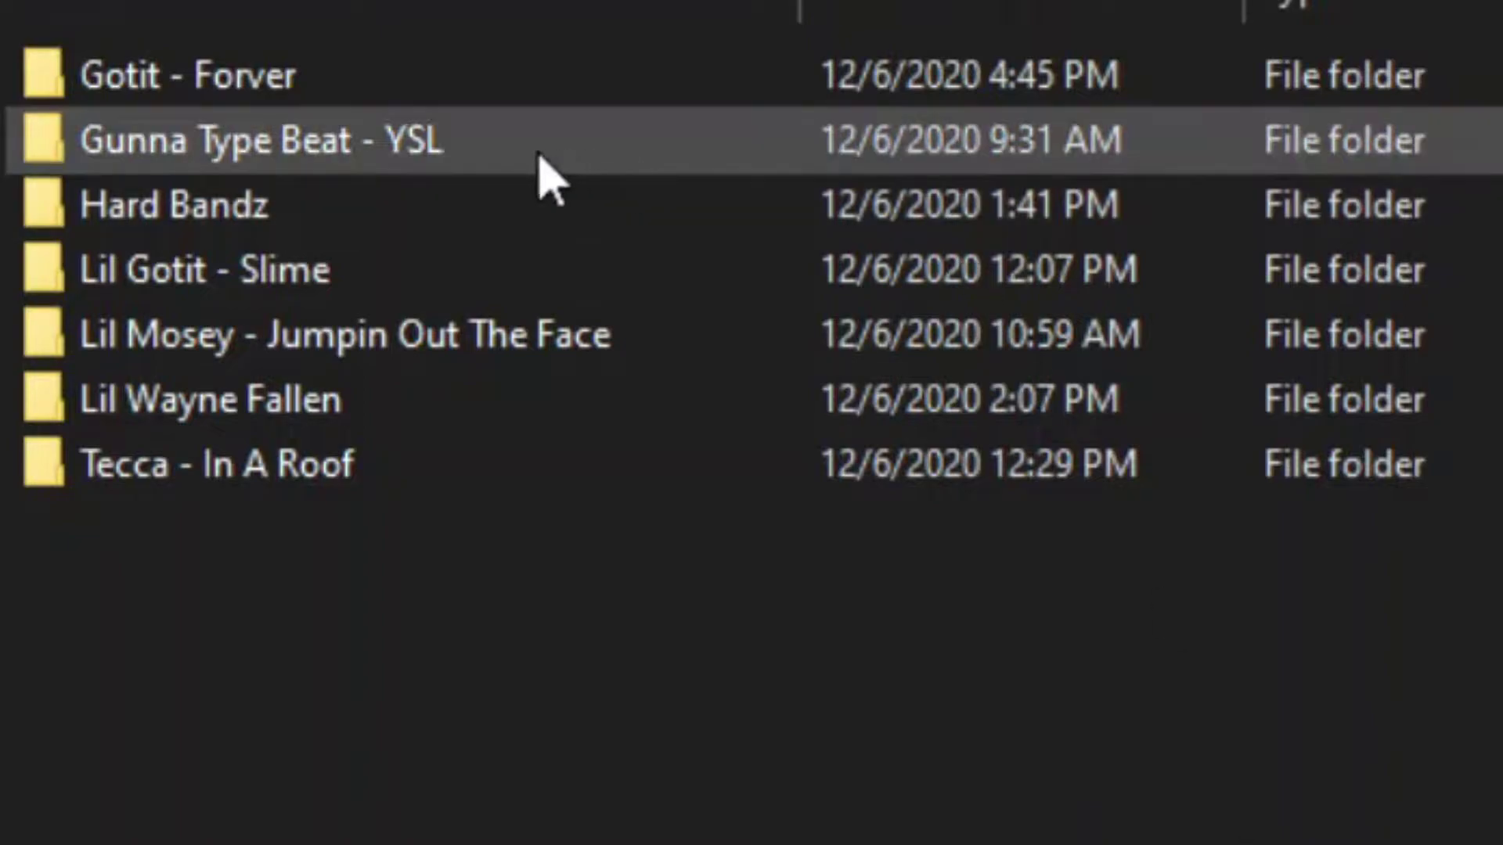
Select the four files in the Gotit - Forver folder, Forever MP3 through Gotit Art, for upload.
{"action": "double_click", "coordinate": [225, 90]}
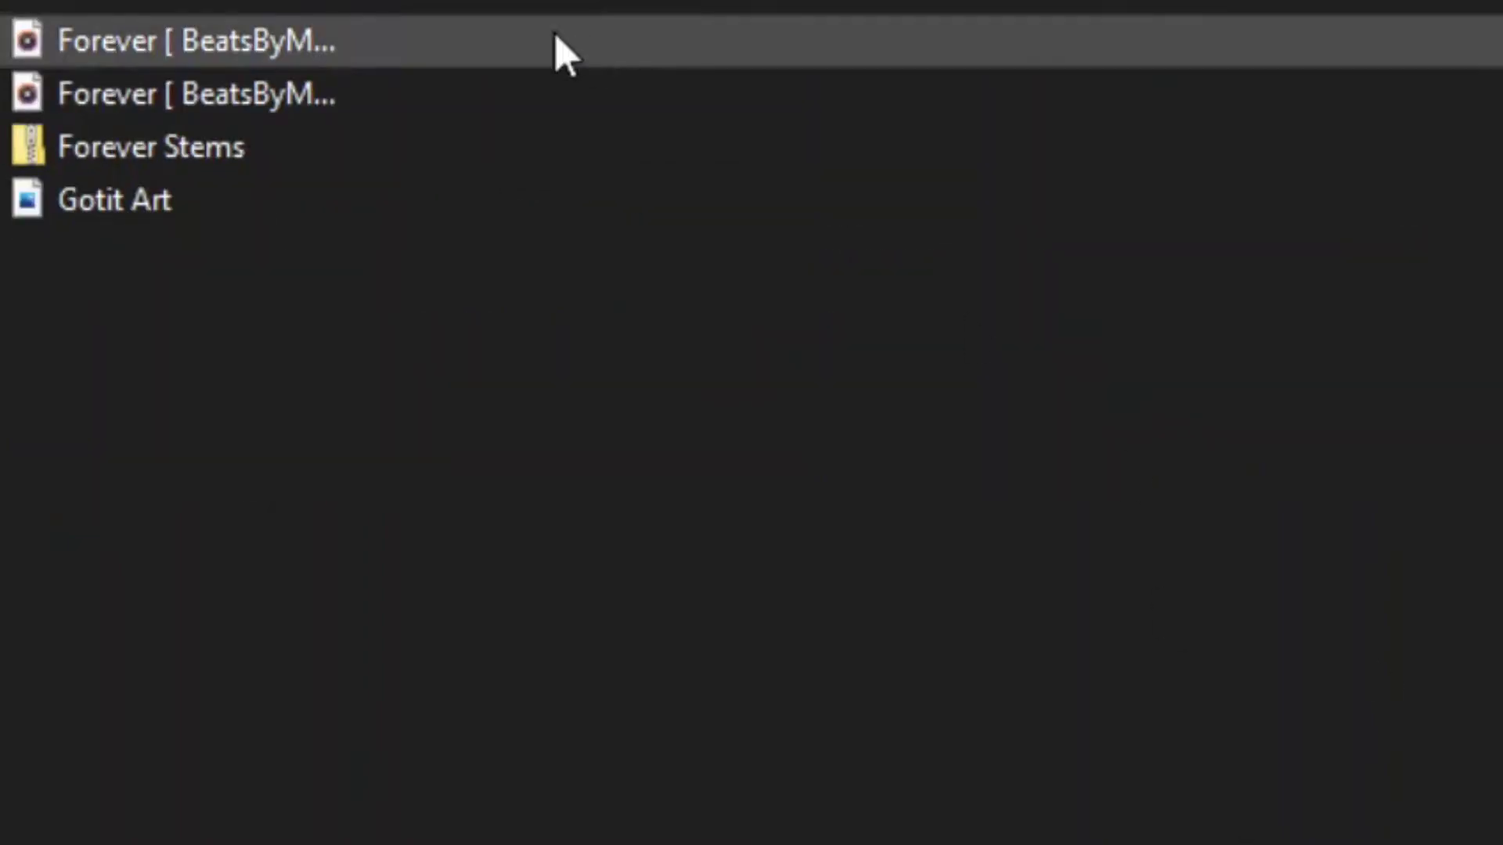
{"action": "left_click", "coordinate": [167, 57]}
{"action": "left_click", "coordinate": [187, 96]}
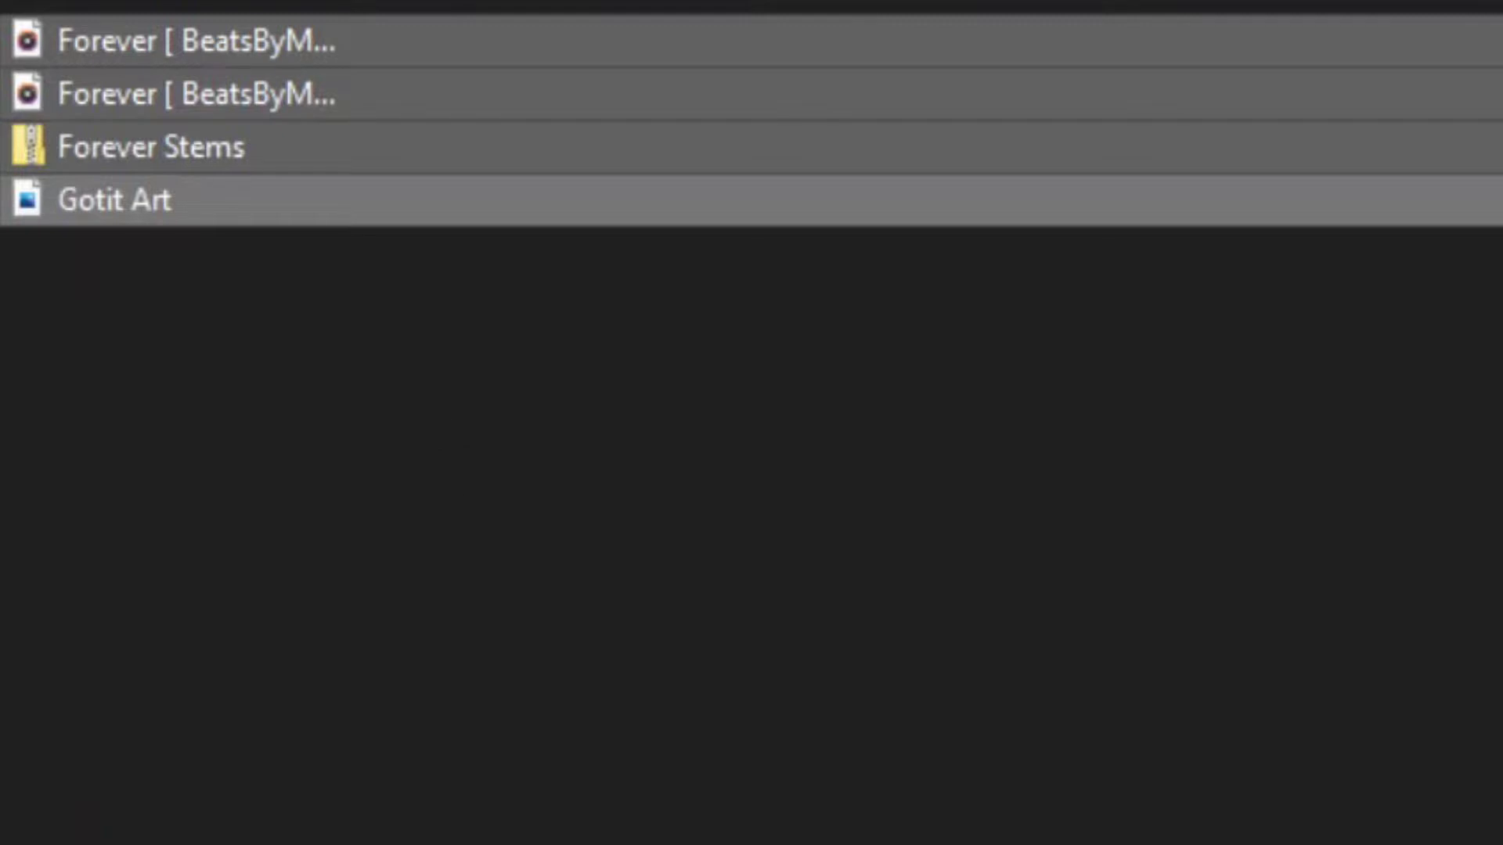
{"action": "key", "text": "Return"}
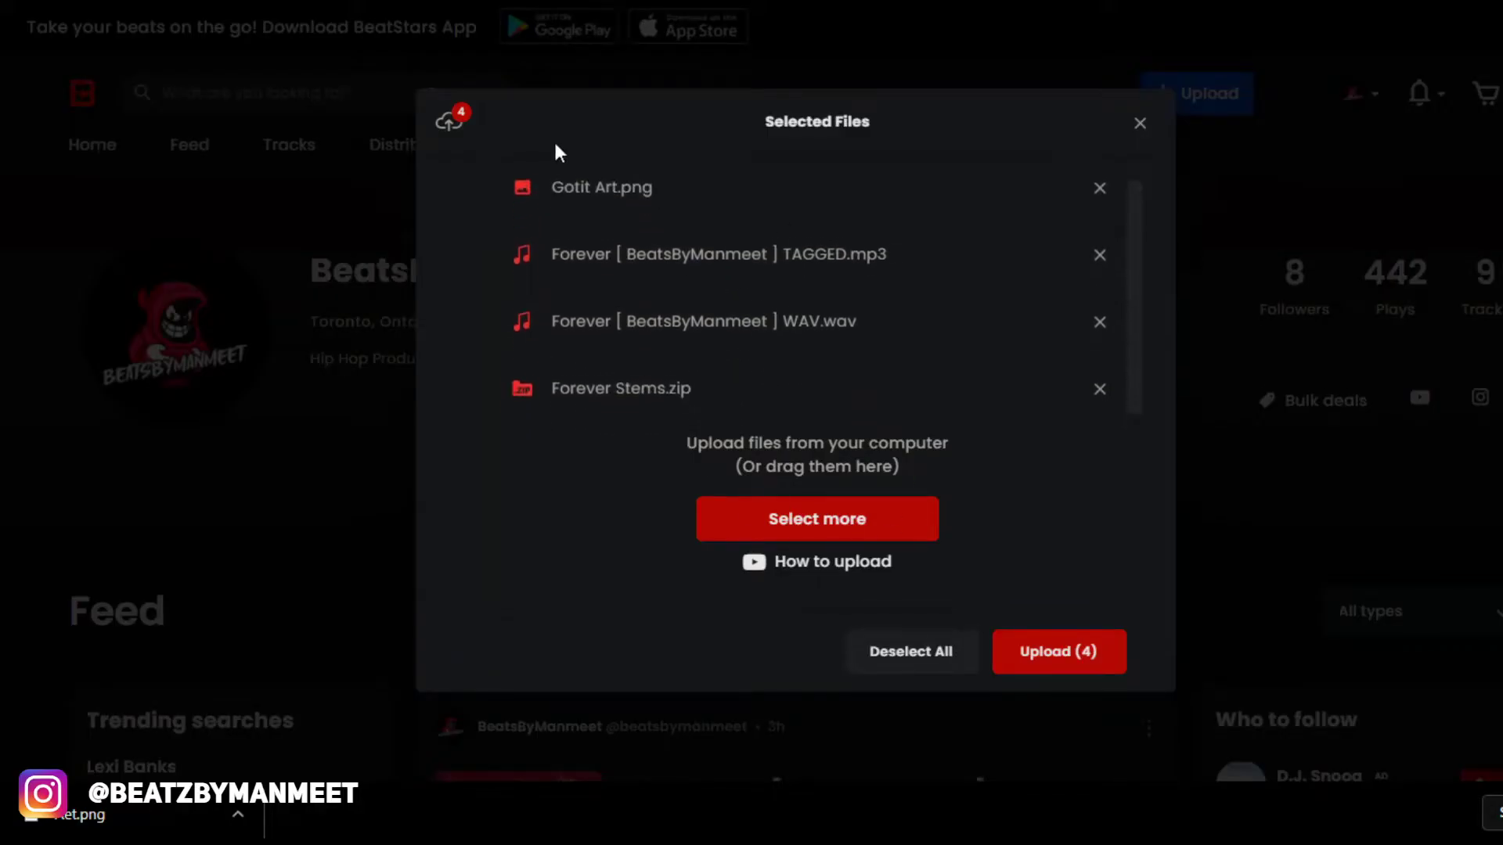
Upload the four selected files and create a new production track.
{"action": "left_click", "coordinate": [1073, 655]}
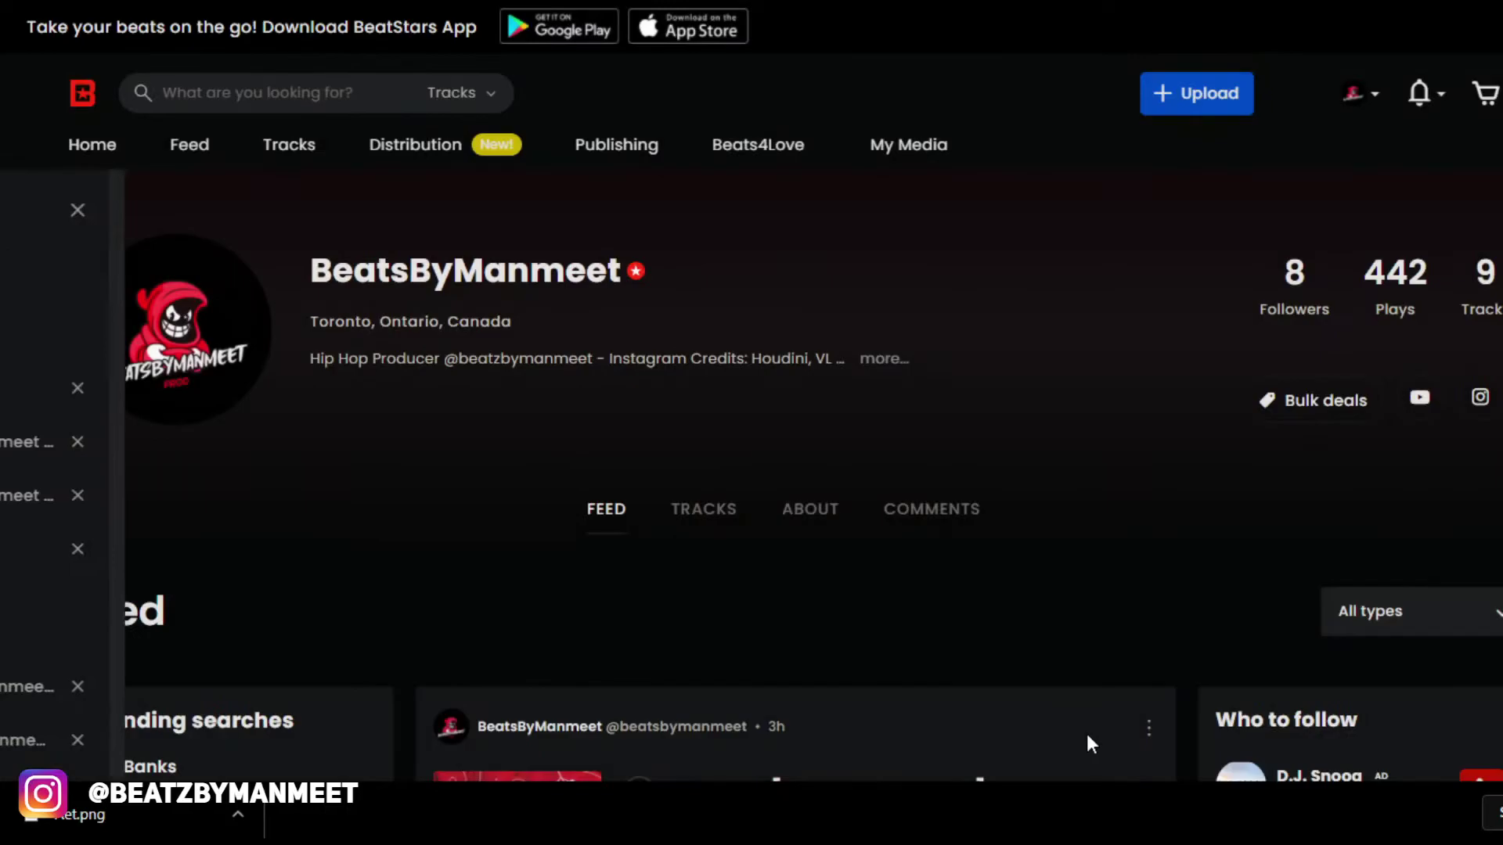
{"action": "scroll", "coordinate": [384, 313], "scroll_direction": "down", "scroll_amount": 3}
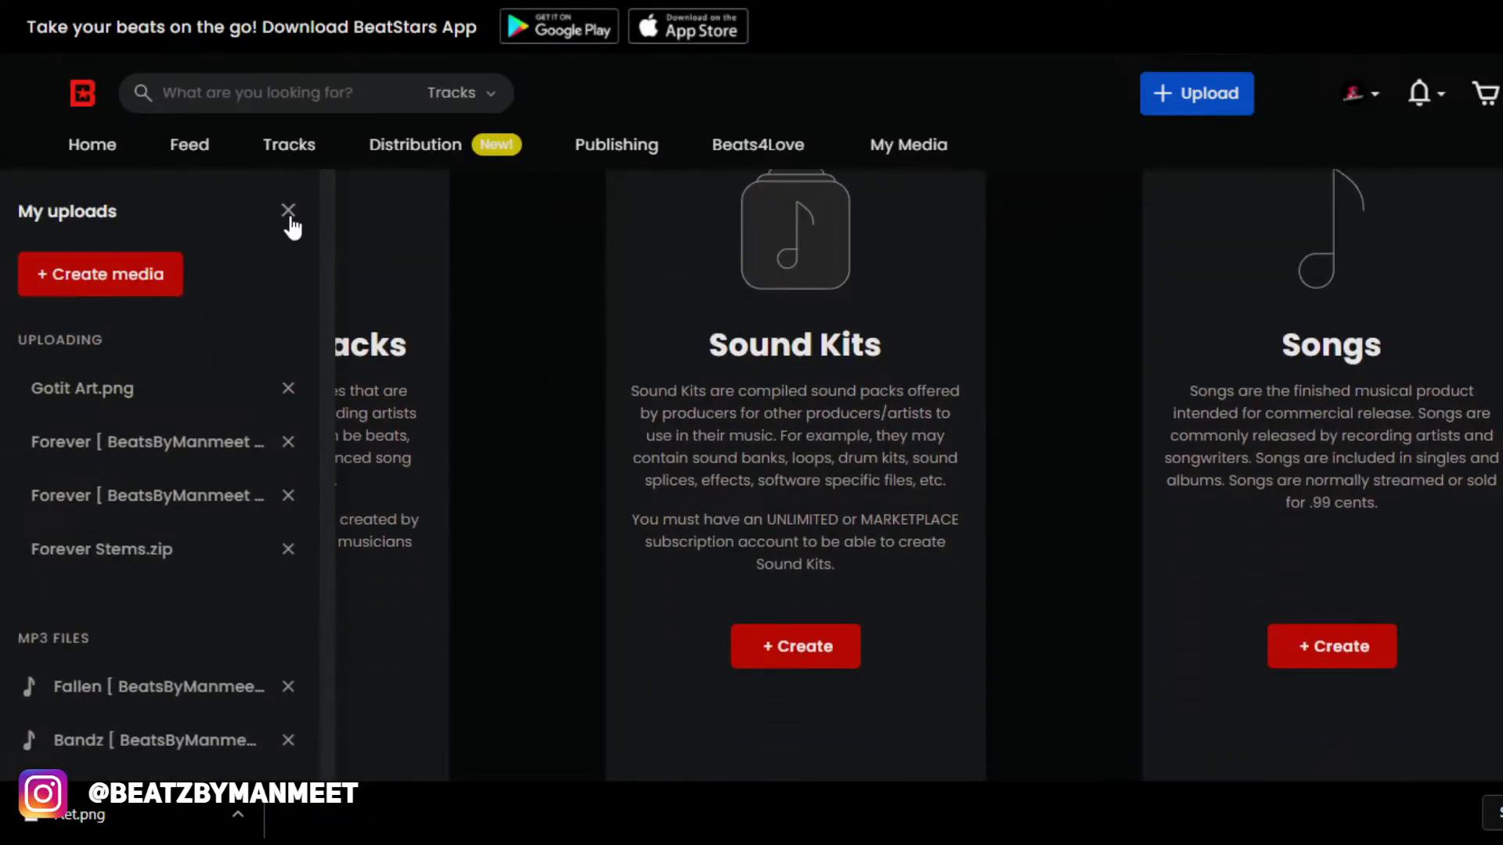
{"action": "left_click", "coordinate": [288, 212]}
{"action": "left_click", "coordinate": [259, 646]}
Title the track 'FOREVER [ BUY 2 GET 1 FREE! ]'.
{"action": "scroll", "coordinate": [335, 487], "scroll_direction": "down", "scroll_amount": 2}
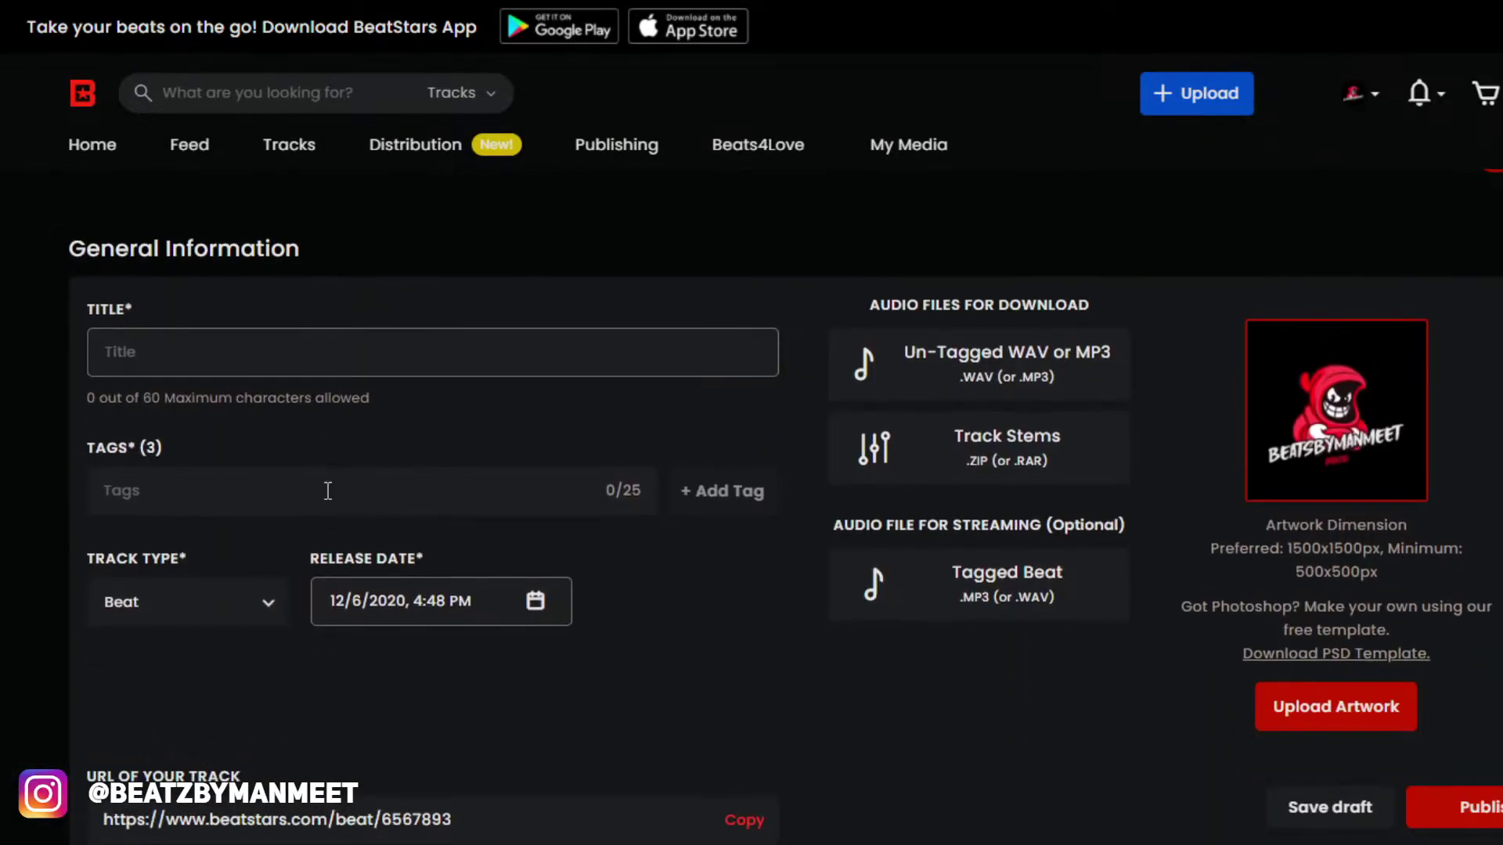
{"action": "type", "text": "FOEE"}
{"action": "key", "text": "BackSpace"}
{"action": "key", "text": "BackSpace"}
{"action": "type", "text": "REVER"}
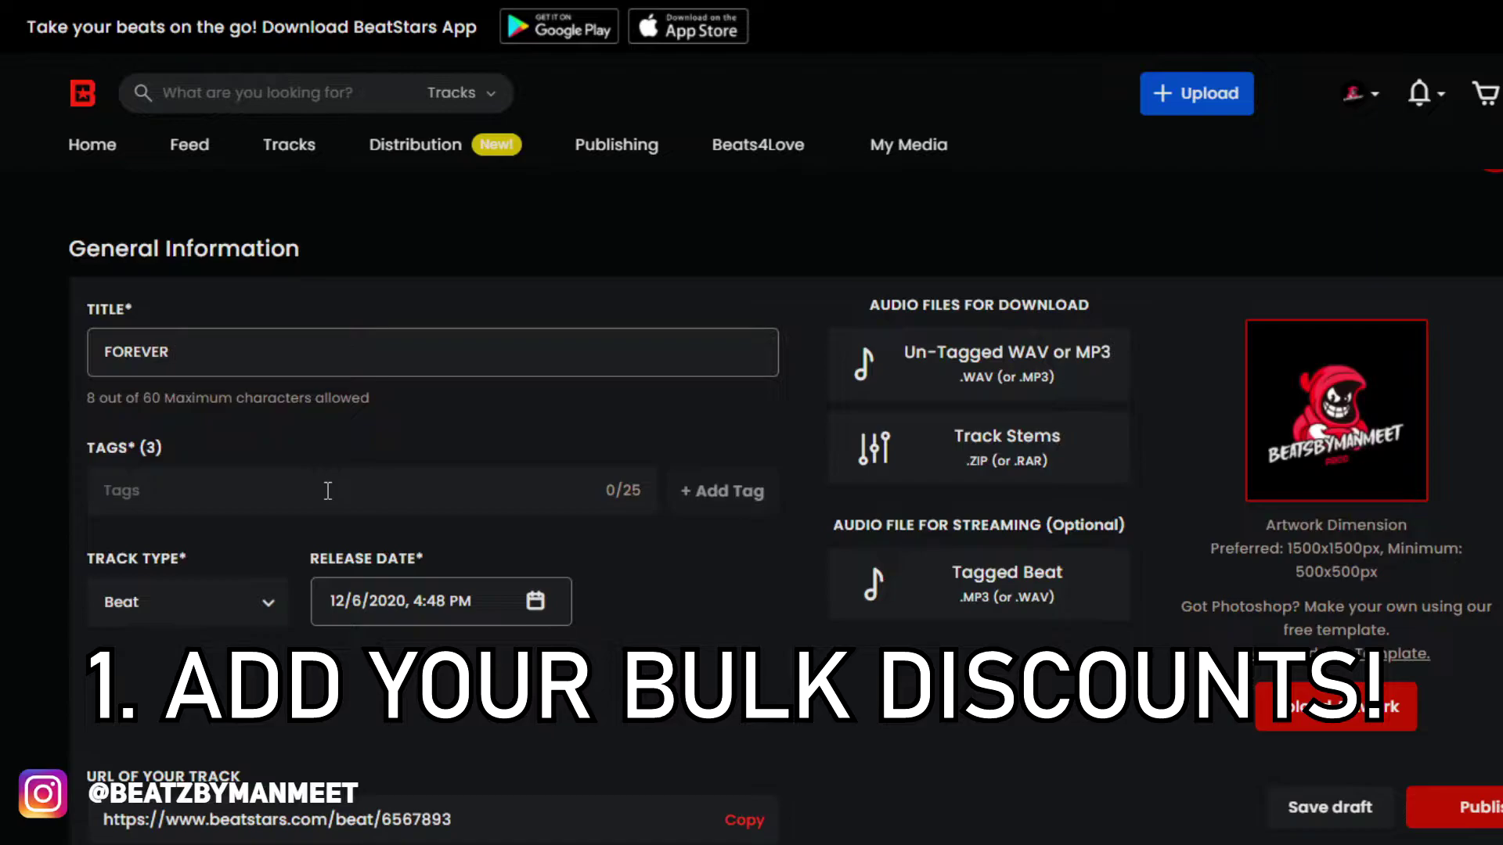
{"action": "type", "text": "["}
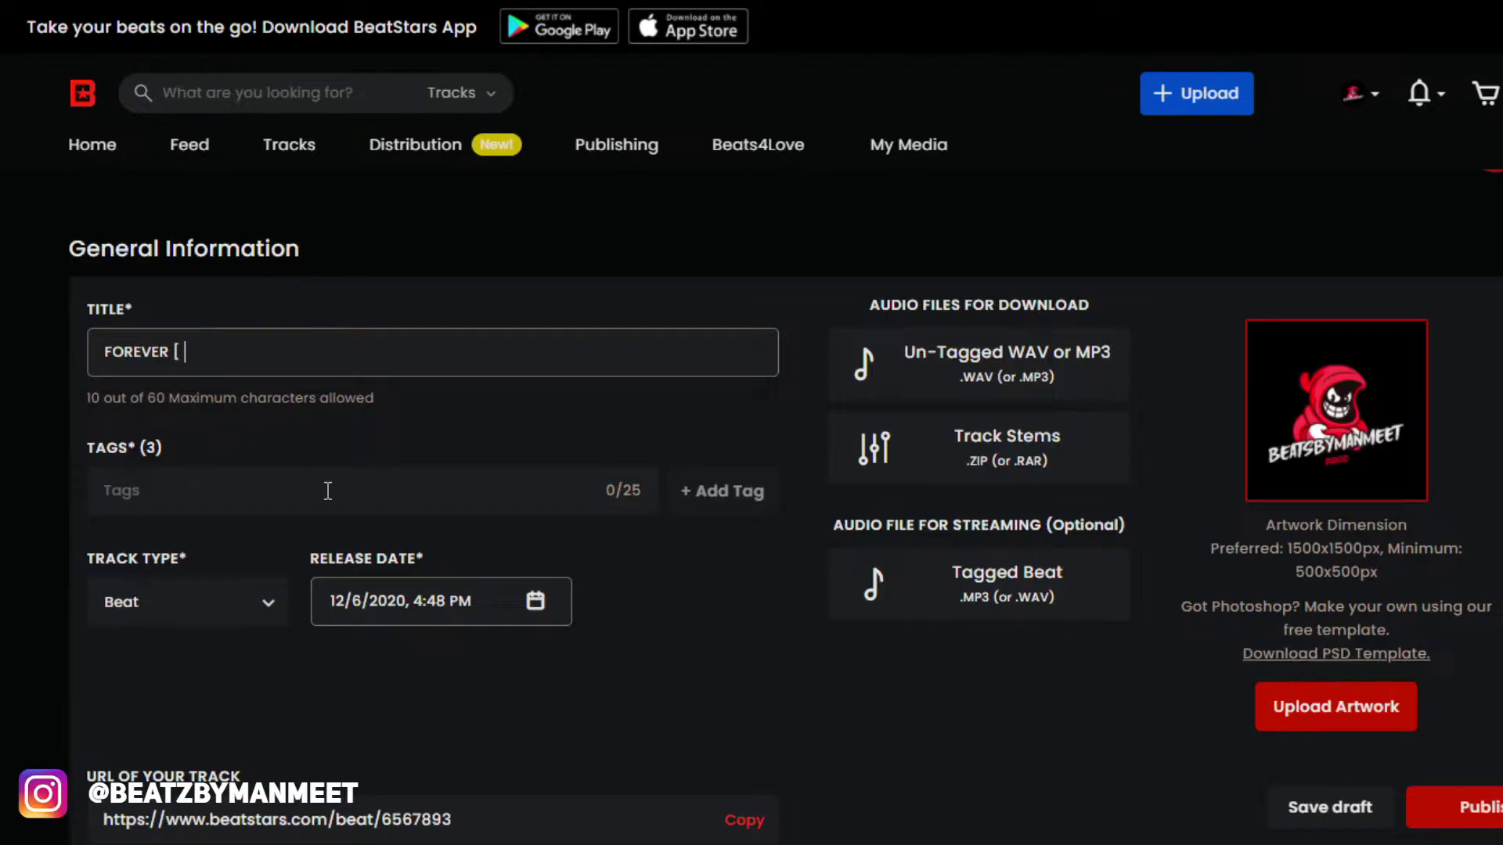
{"action": "type", "text": " BUY 2 GET 1 FR"}
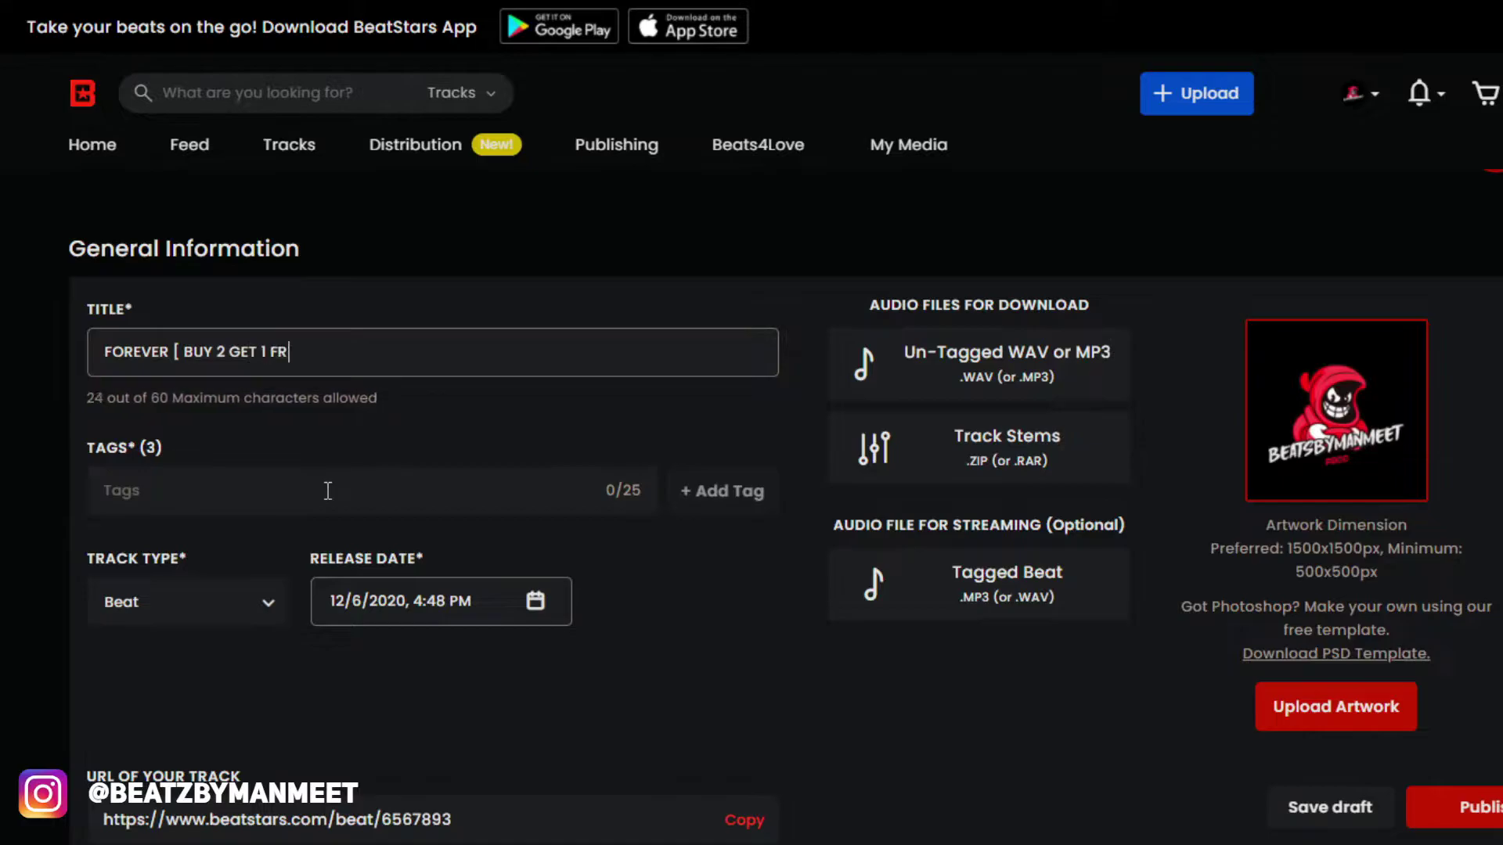
{"action": "type", "text": "EE! ]"}
Add the tags lil gotit, lil keed and trap.
{"action": "left_click", "coordinate": [194, 500]}
{"action": "type", "text": "l"}
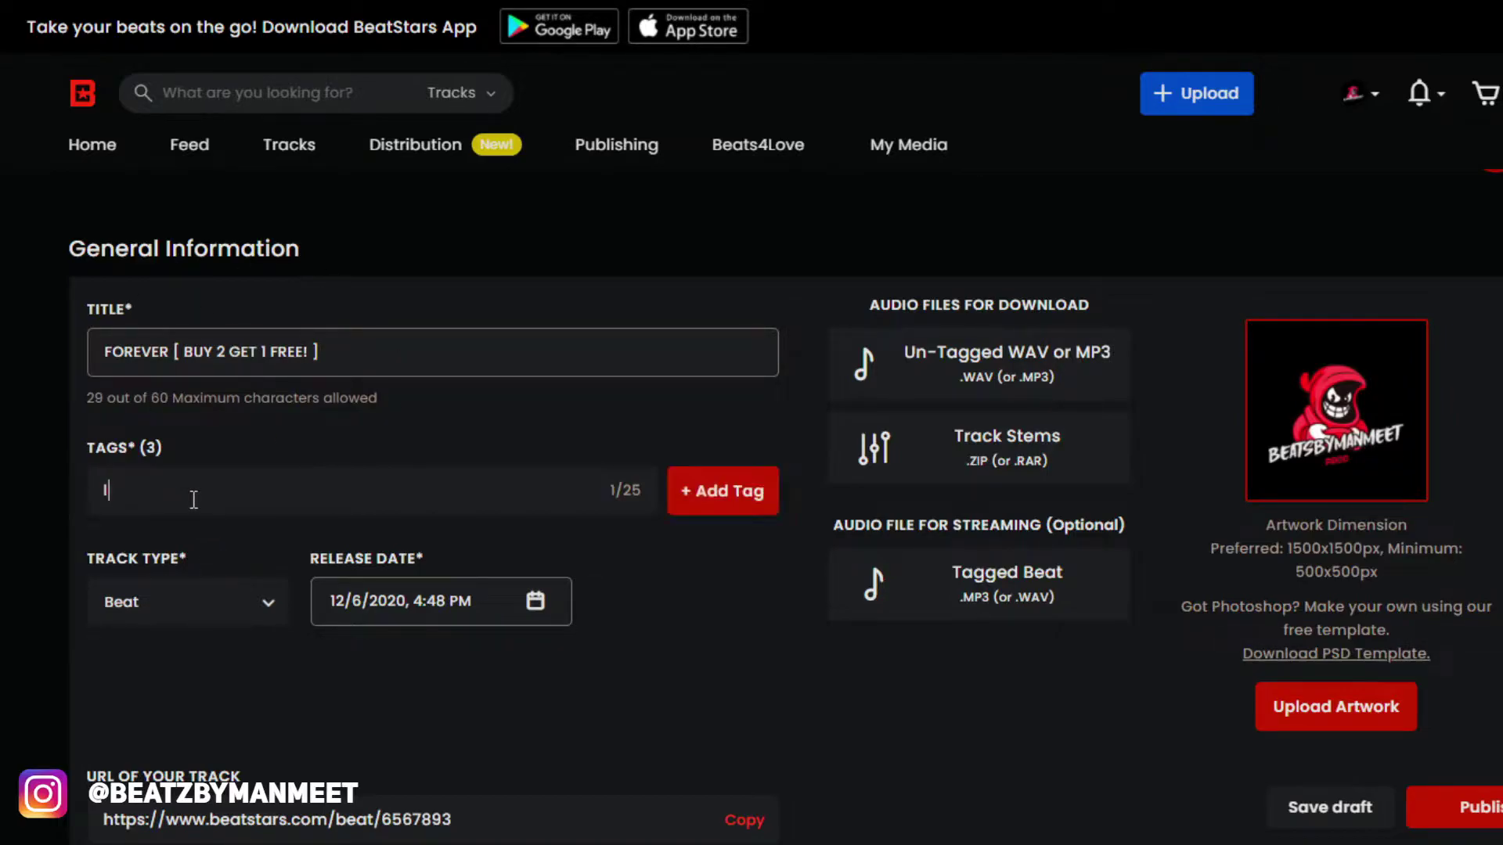
{"action": "type", "text": "il gotit"}
{"action": "key", "text": "Return"}
{"action": "type", "text": "lil keed"}
{"action": "key", "text": "Return"}
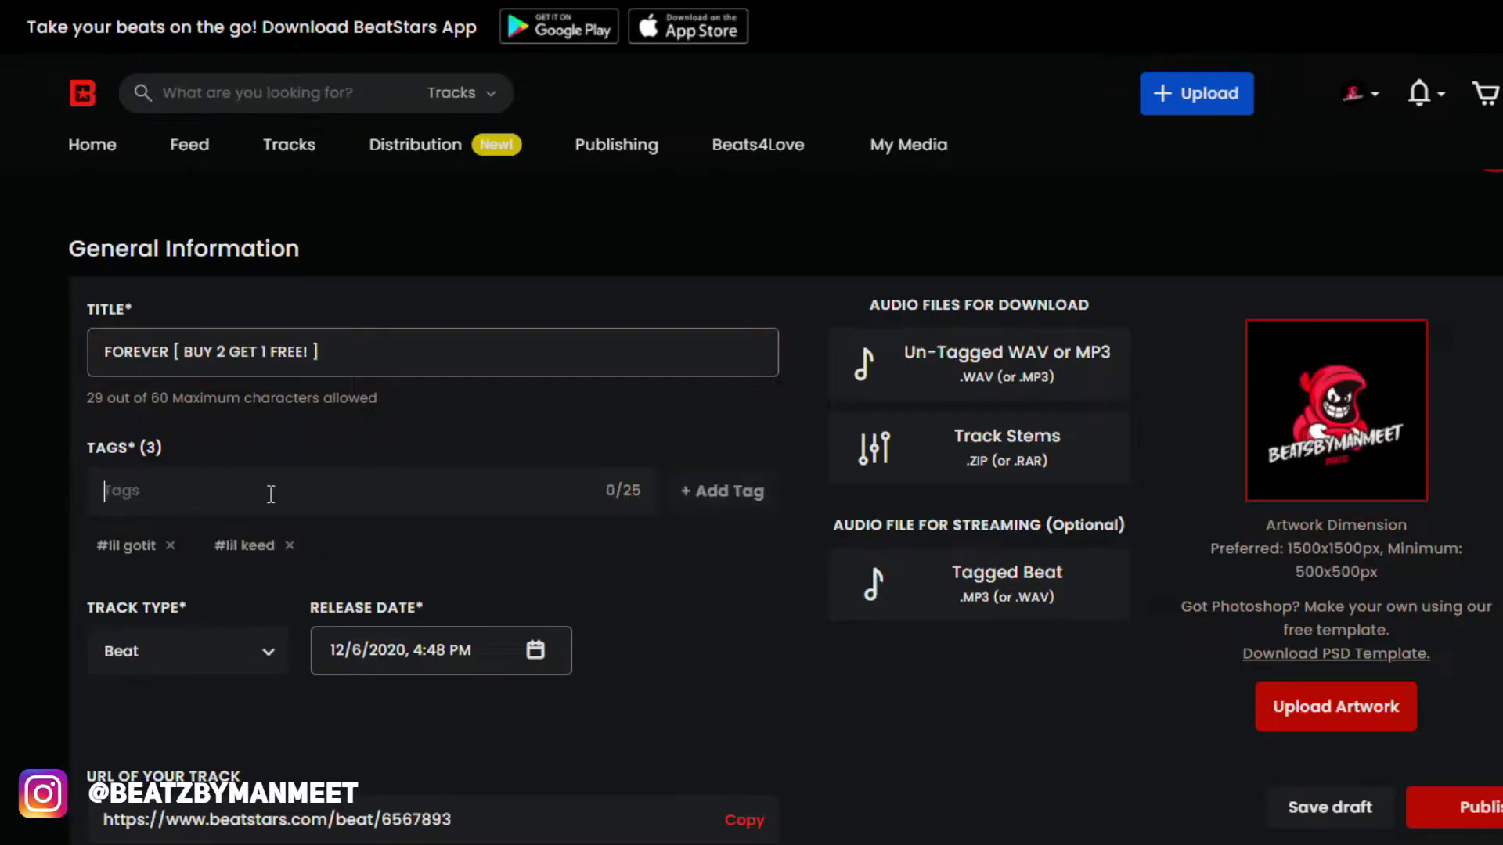
{"action": "type", "text": "trap"}
{"action": "key", "text": "Return"}
Set the release date to December 7, 2020 at 11:00 AM.
{"action": "scroll", "coordinate": [469, 634], "scroll_direction": "down", "scroll_amount": 3}
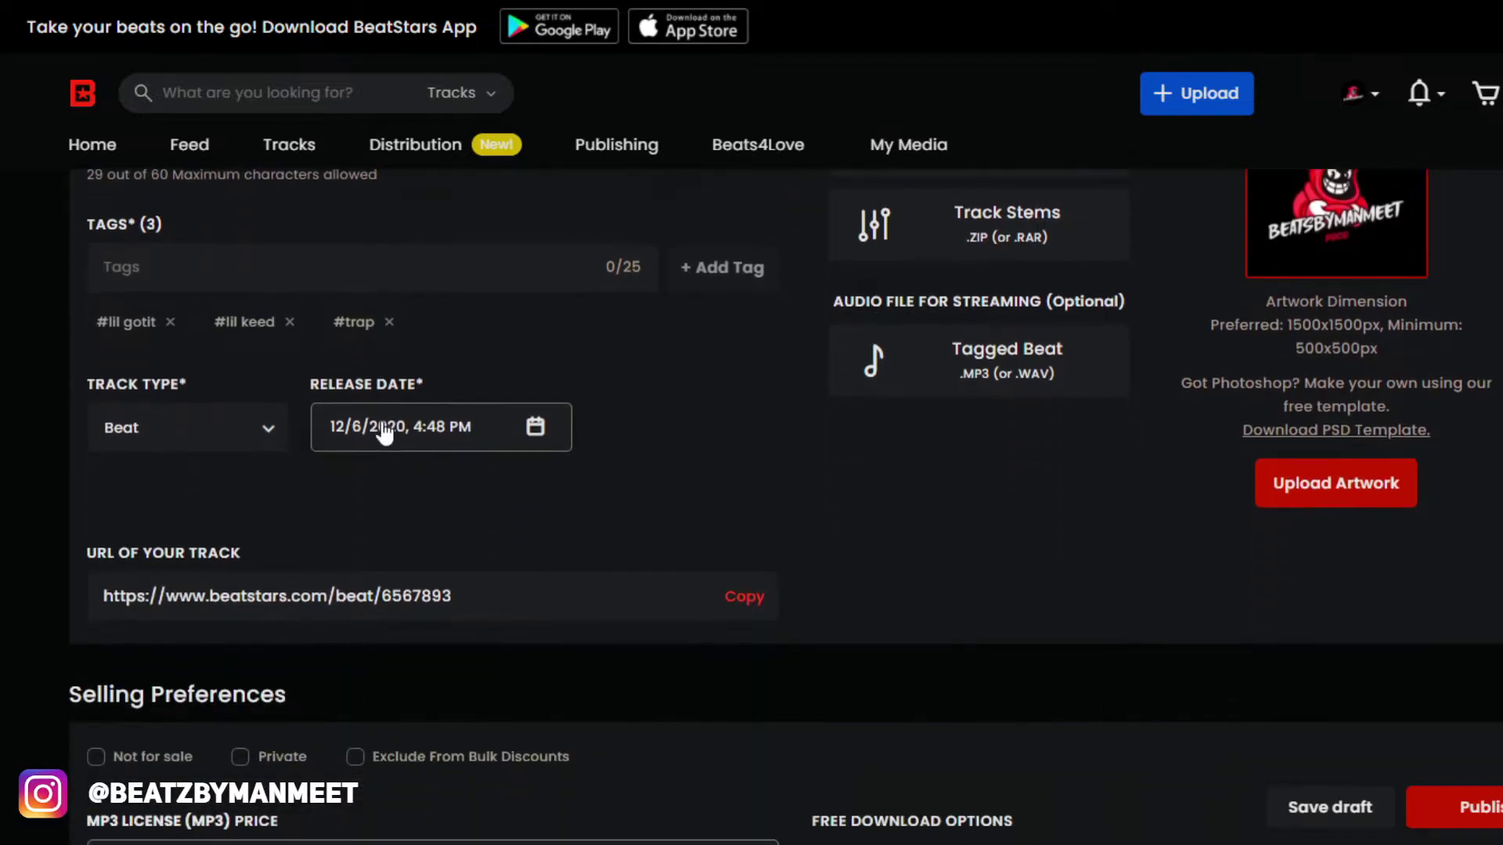
{"action": "left_click", "coordinate": [545, 435]}
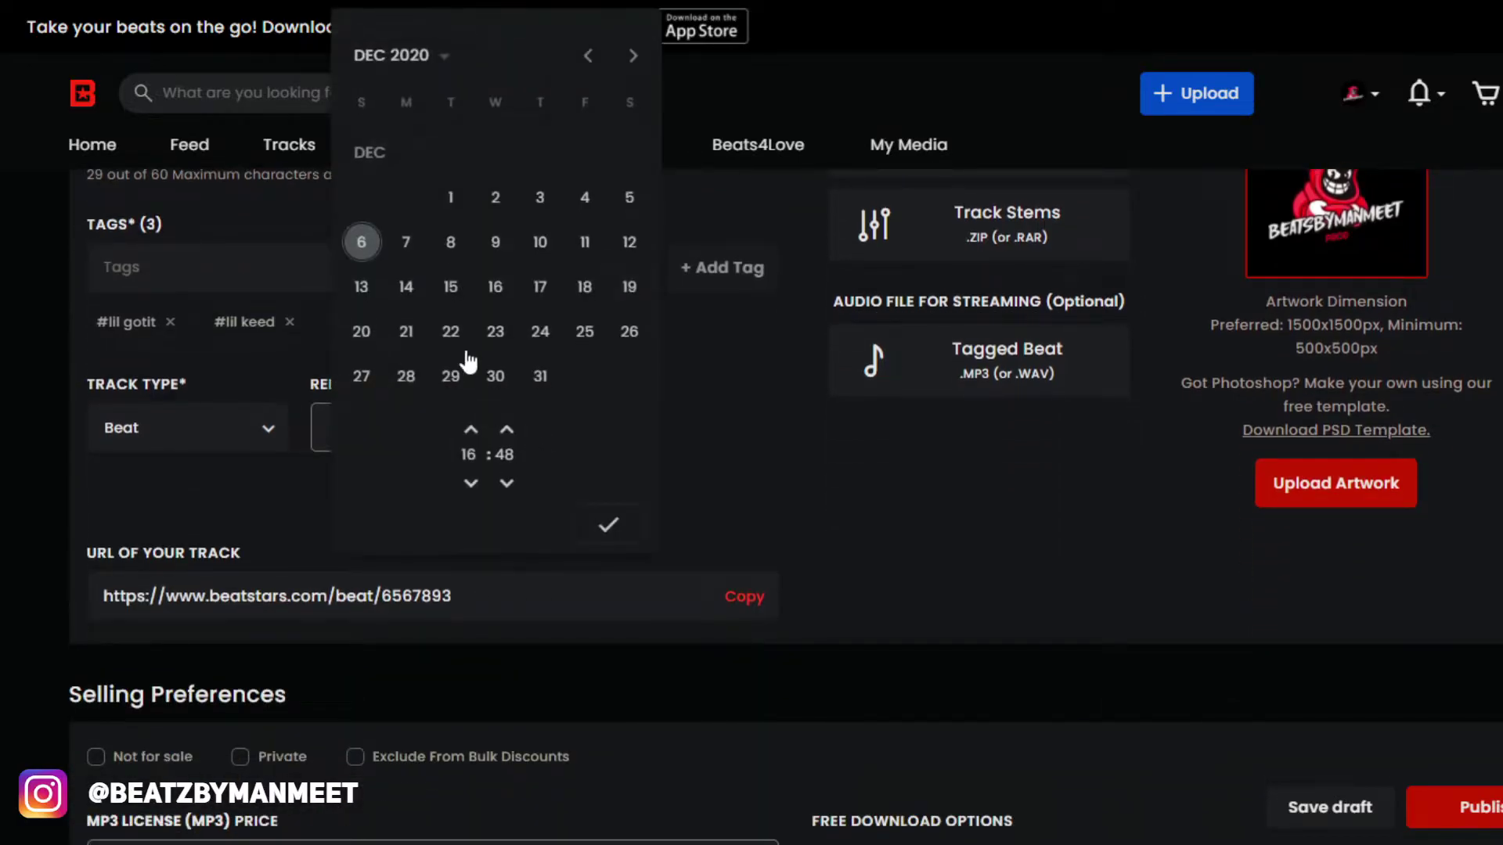
{"action": "left_click", "coordinate": [405, 242]}
{"action": "left_click", "coordinate": [470, 483]}
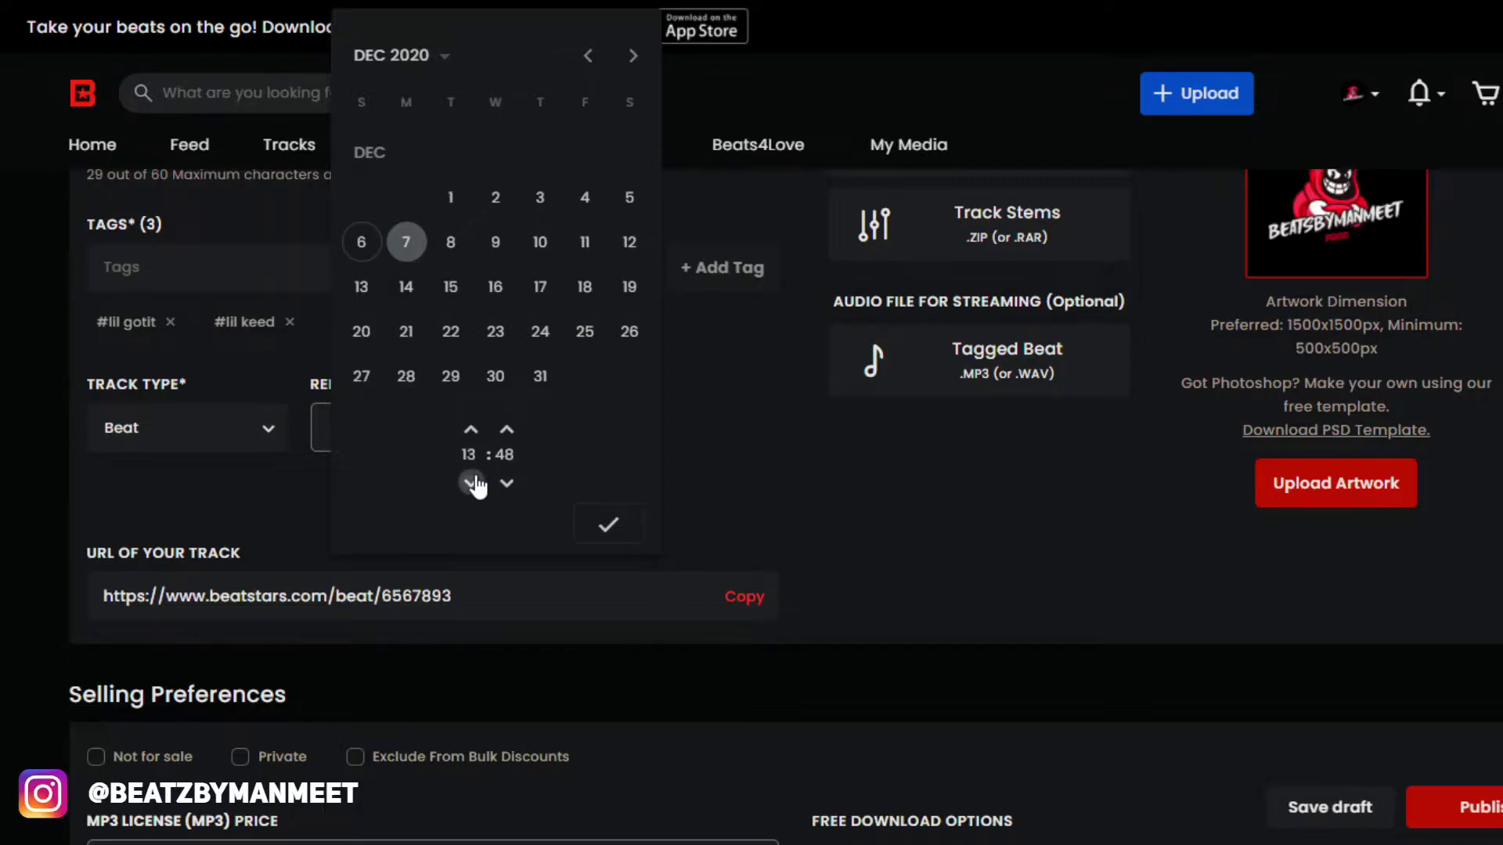
{"action": "left_click", "coordinate": [471, 483]}
{"action": "left_click", "coordinate": [470, 483]}
{"action": "left_click", "coordinate": [471, 429]}
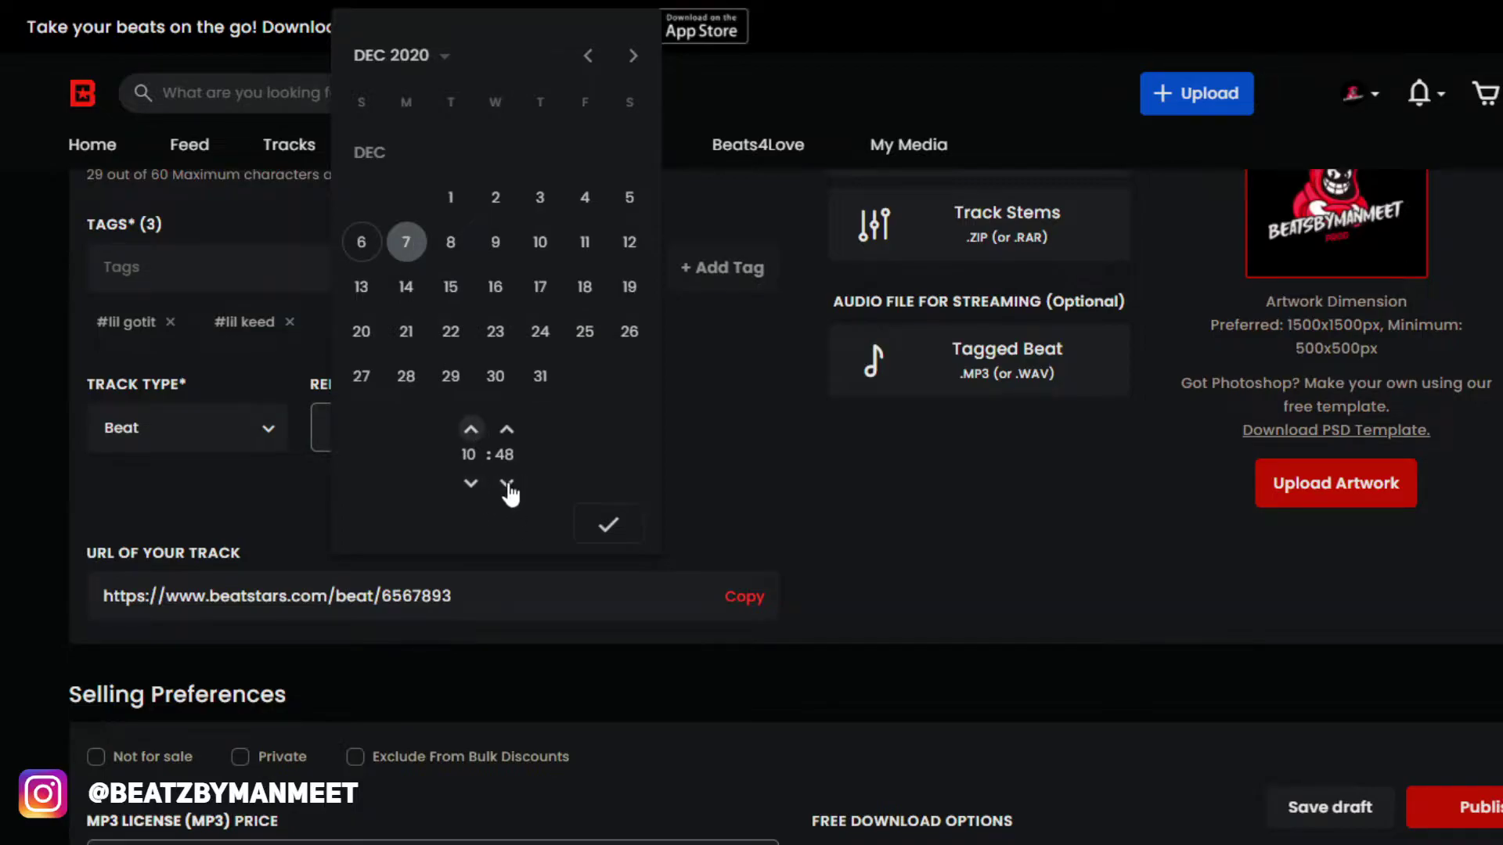
{"action": "left_click", "coordinate": [507, 429]}
{"action": "left_click", "coordinate": [507, 429]}
{"action": "left_click", "coordinate": [507, 429]}
{"action": "left_click", "coordinate": [507, 429]}
{"action": "left_click", "coordinate": [507, 429]}
{"action": "left_click", "coordinate": [608, 524]}
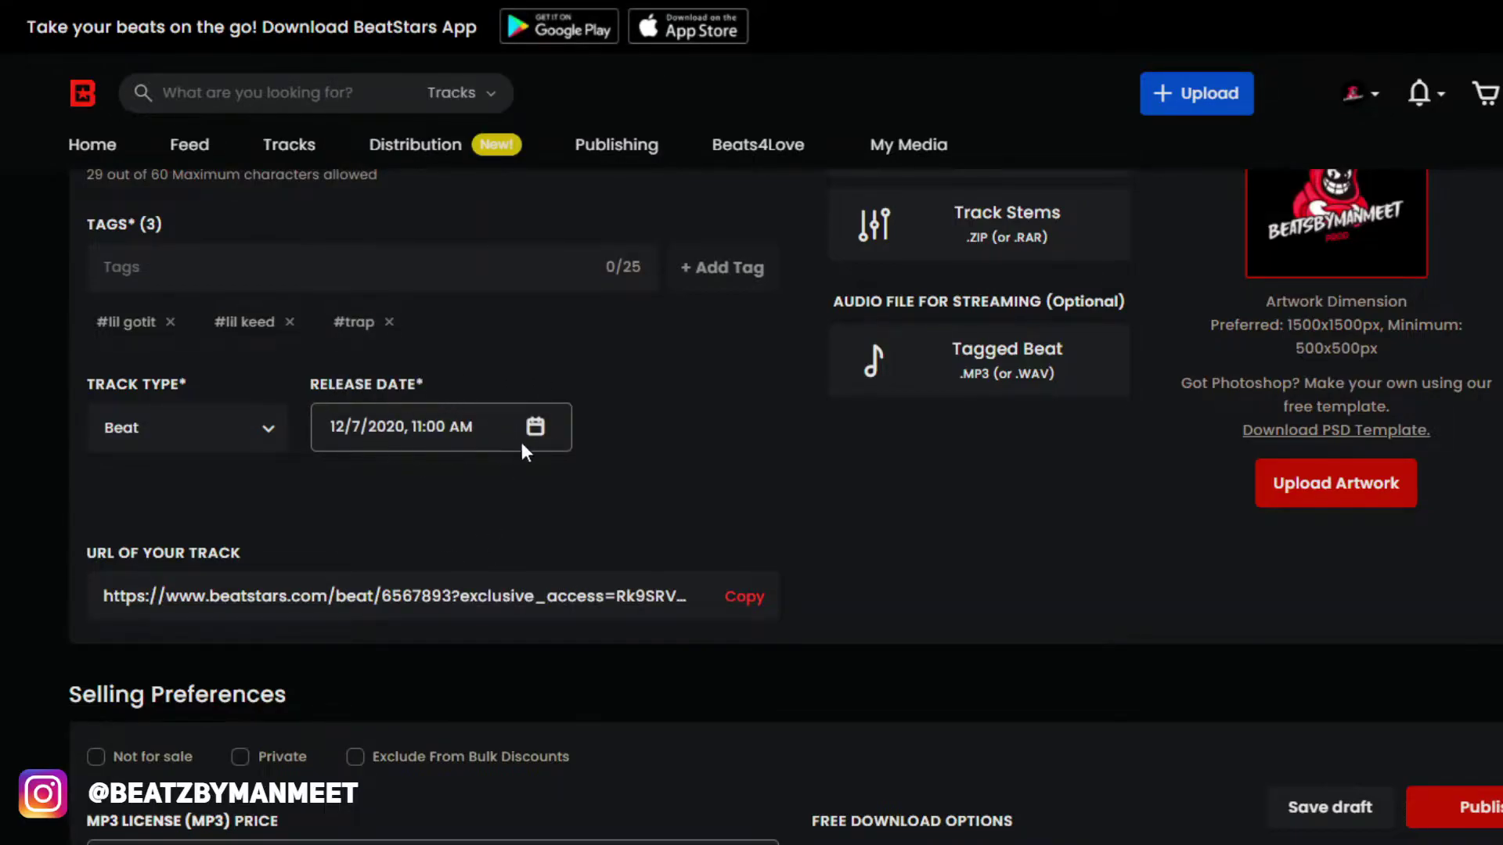
{"action": "scroll", "coordinate": [368, 470], "scroll_direction": "up", "scroll_amount": 4}
{"action": "scroll", "coordinate": [357, 626], "scroll_direction": "down", "scroll_amount": 3}
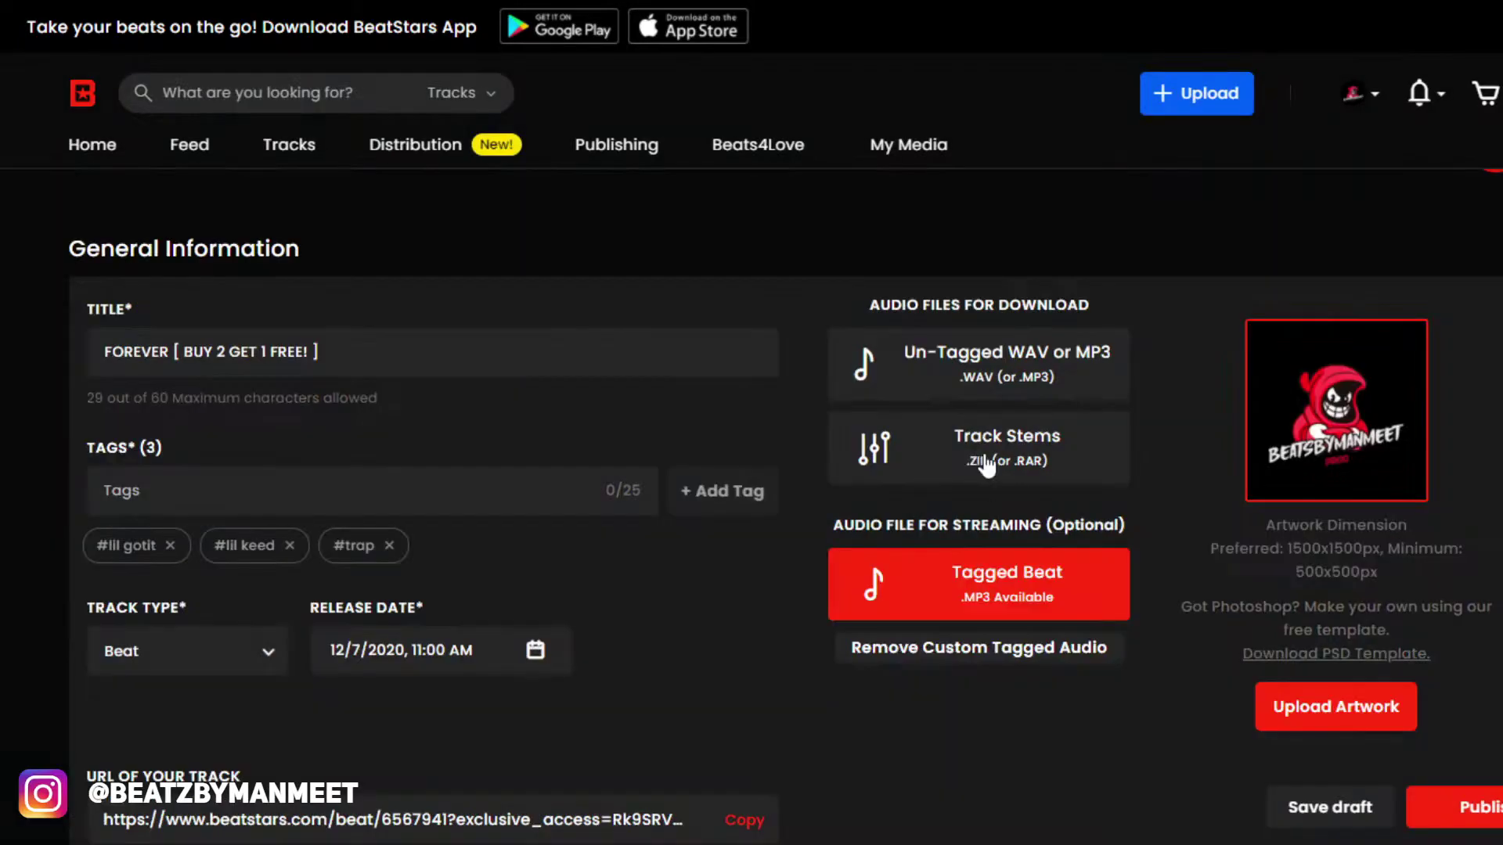
Attach the Forever WAV file as the untagged WAV download.
{"action": "left_click", "coordinate": [1014, 361]}
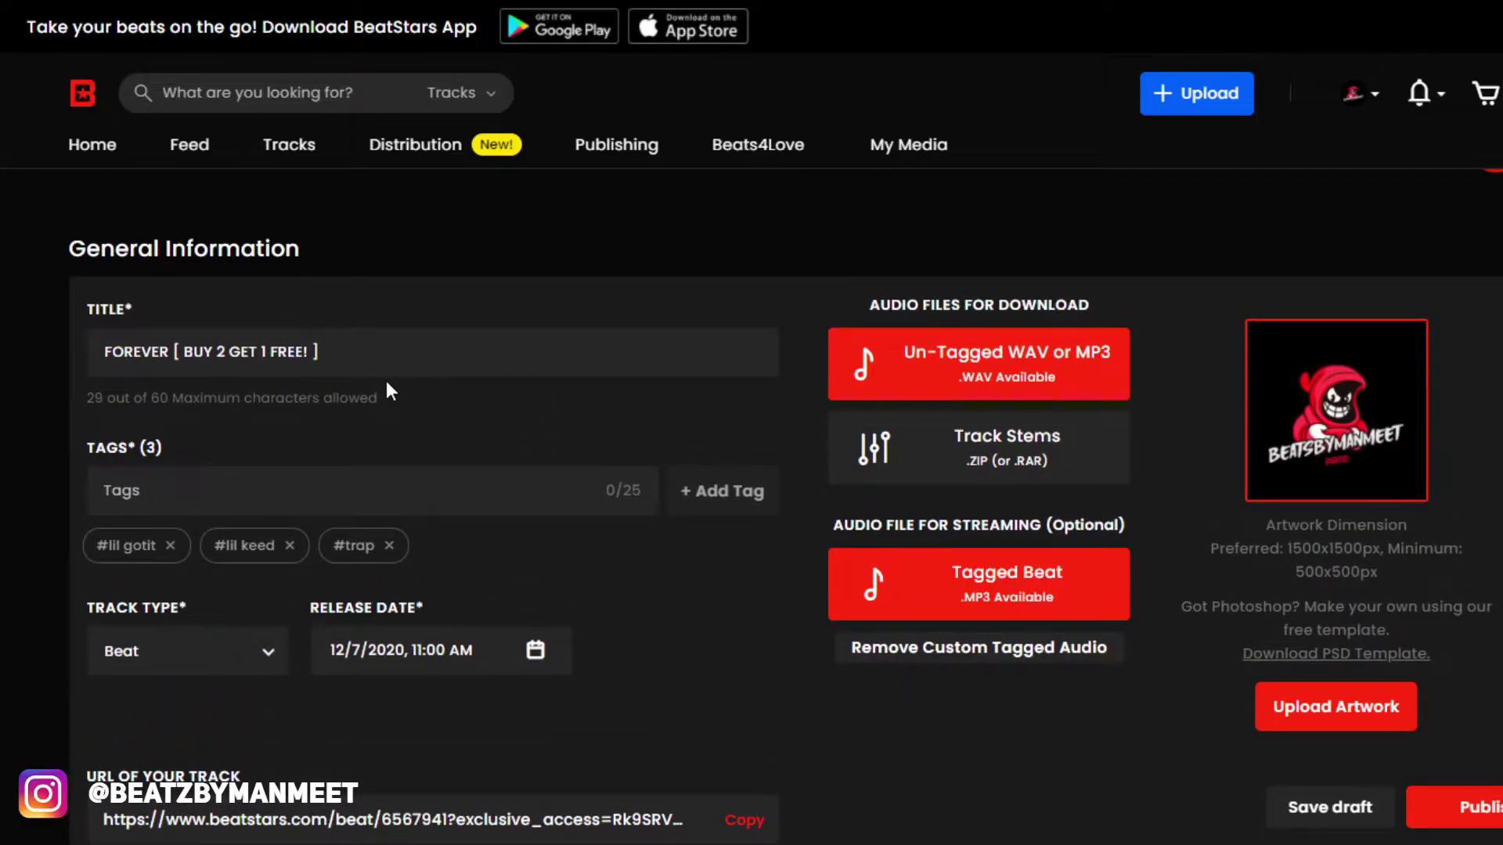
{"action": "scroll", "coordinate": [393, 380], "scroll_direction": "down", "scroll_amount": 8}
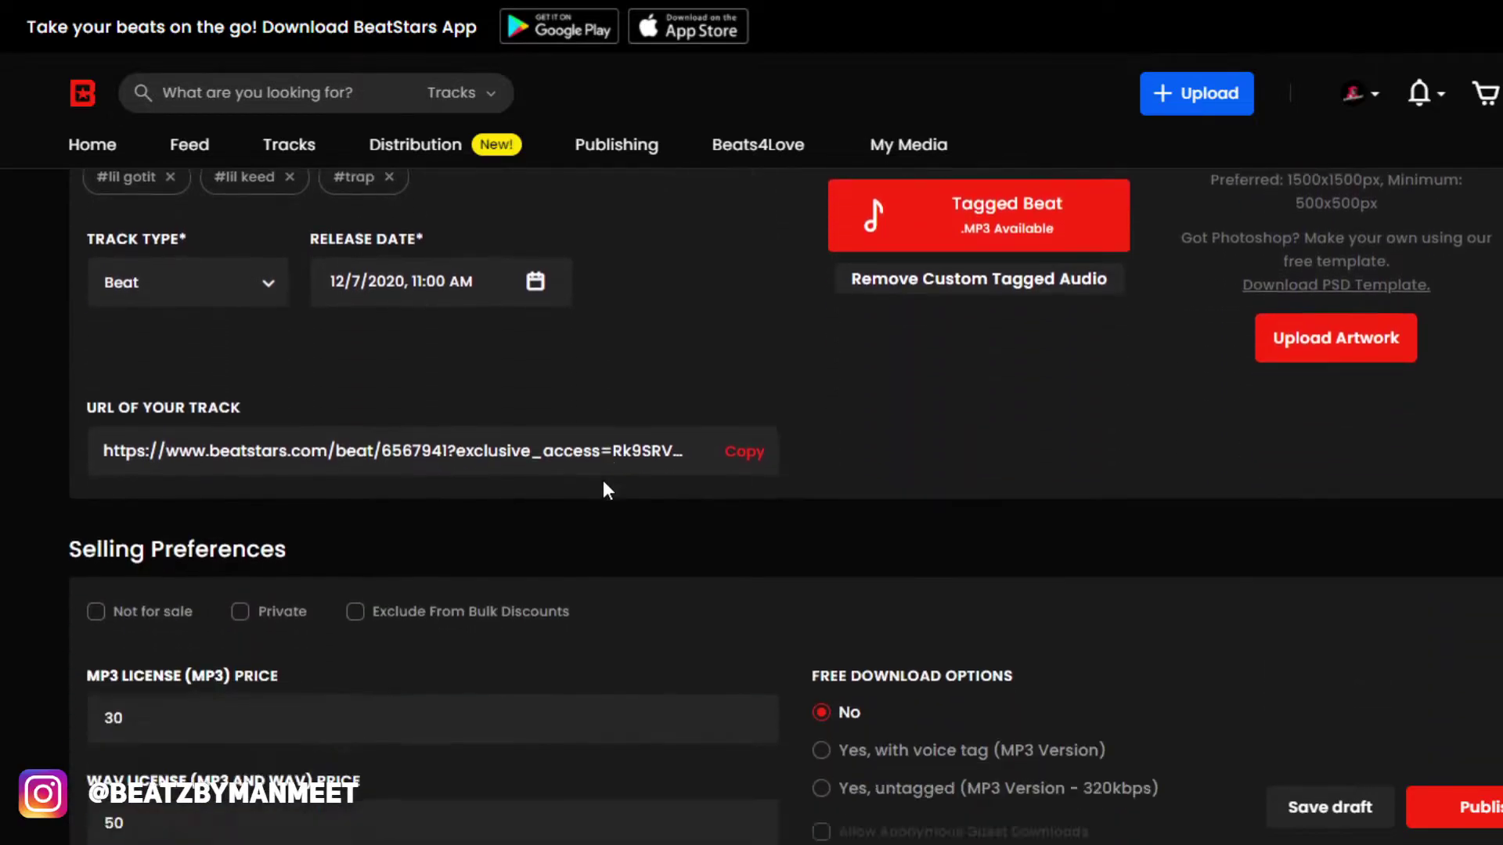
{"action": "scroll", "coordinate": [456, 498], "scroll_direction": "down", "scroll_amount": 10}
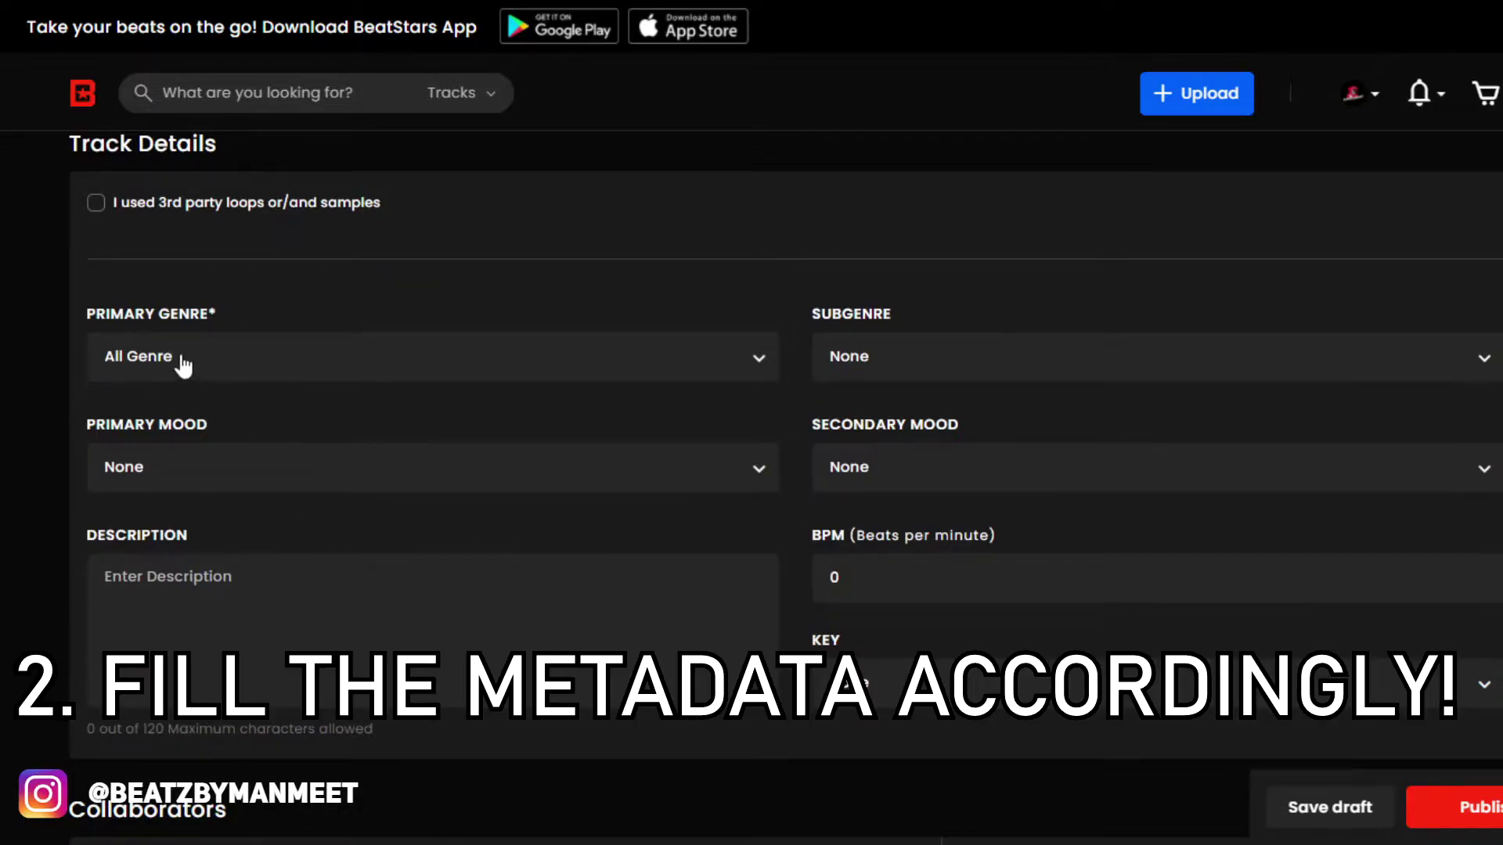
Set the primary genre to Hip Hop and the subgenre to Trap.
{"action": "left_click", "coordinate": [181, 369]}
{"action": "left_click", "coordinate": [130, 441]}
{"action": "left_click", "coordinate": [885, 364]}
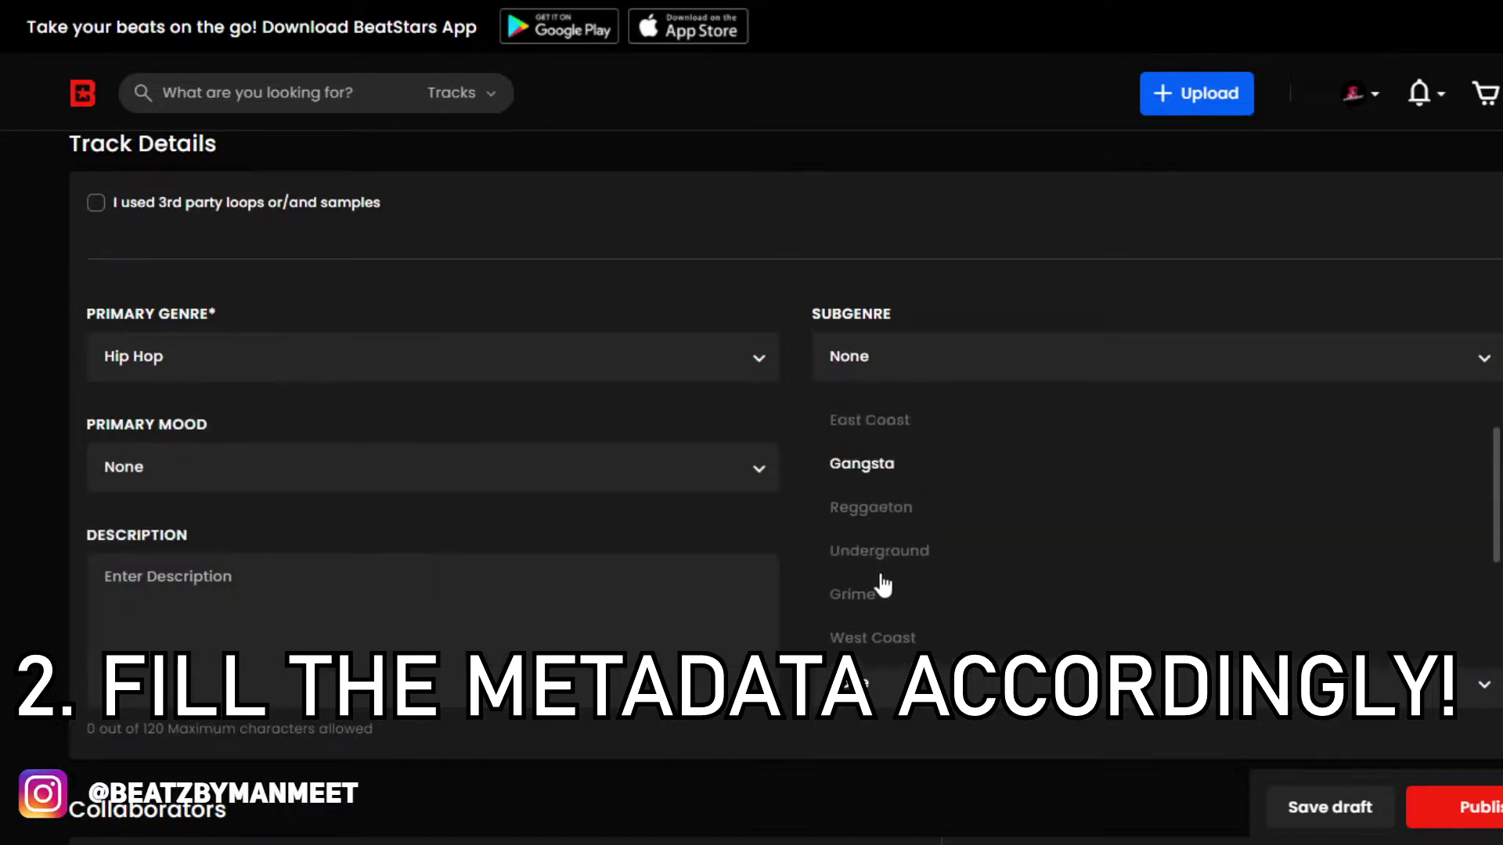
{"action": "scroll", "coordinate": [882, 594], "scroll_direction": "down", "scroll_amount": 2}
{"action": "left_click", "coordinate": [861, 648]}
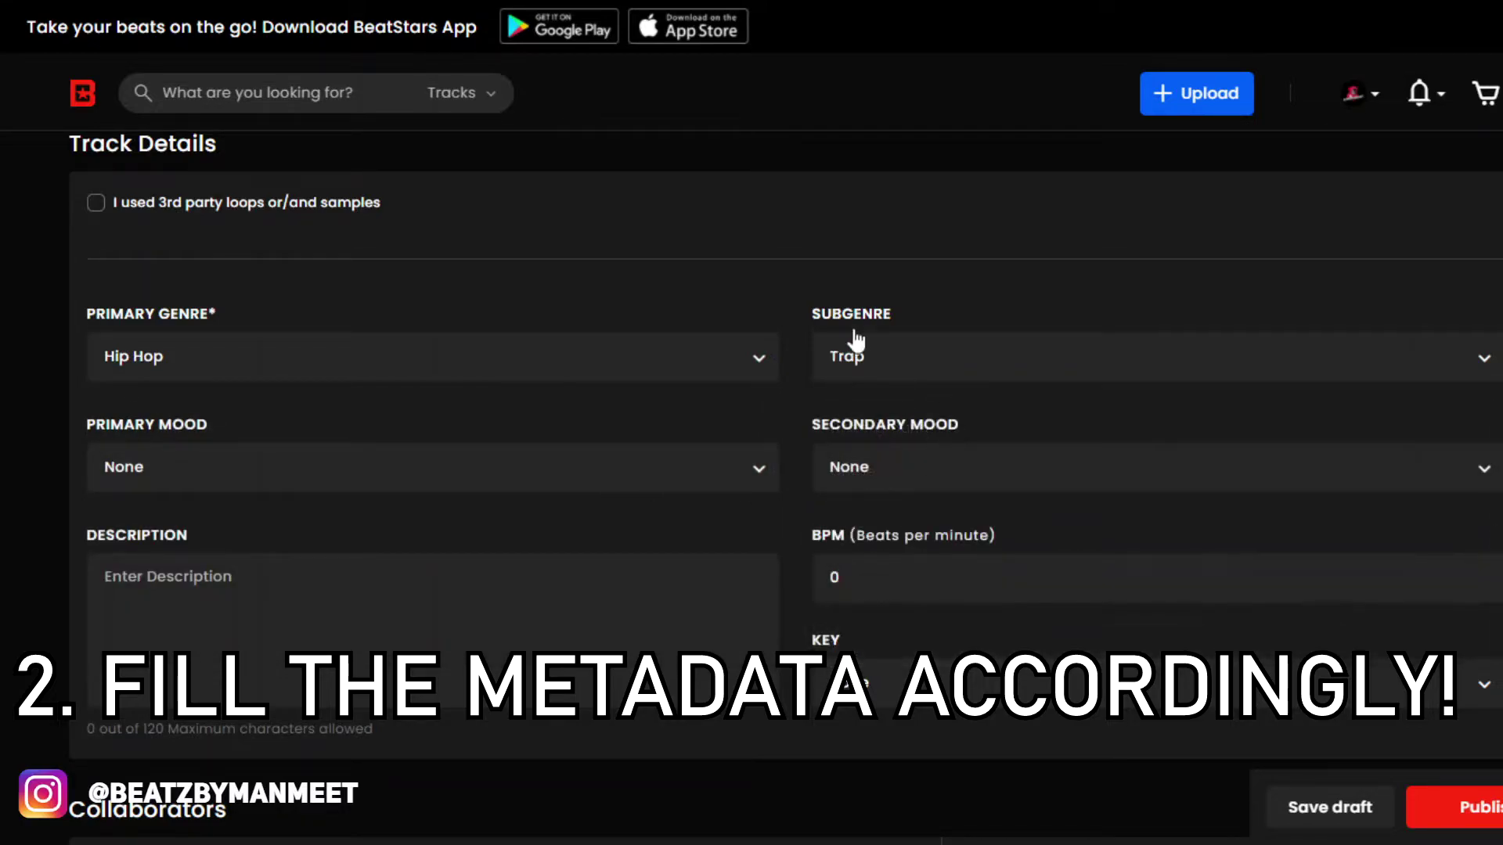
Set the primary mood to Bouncy and the secondary mood to Confident.
{"action": "left_click", "coordinate": [284, 477]}
{"action": "left_click", "coordinate": [144, 645]}
{"action": "left_click", "coordinate": [1007, 462]}
{"action": "scroll", "coordinate": [899, 671], "scroll_direction": "down", "scroll_amount": 3}
{"action": "left_click", "coordinate": [886, 604]}
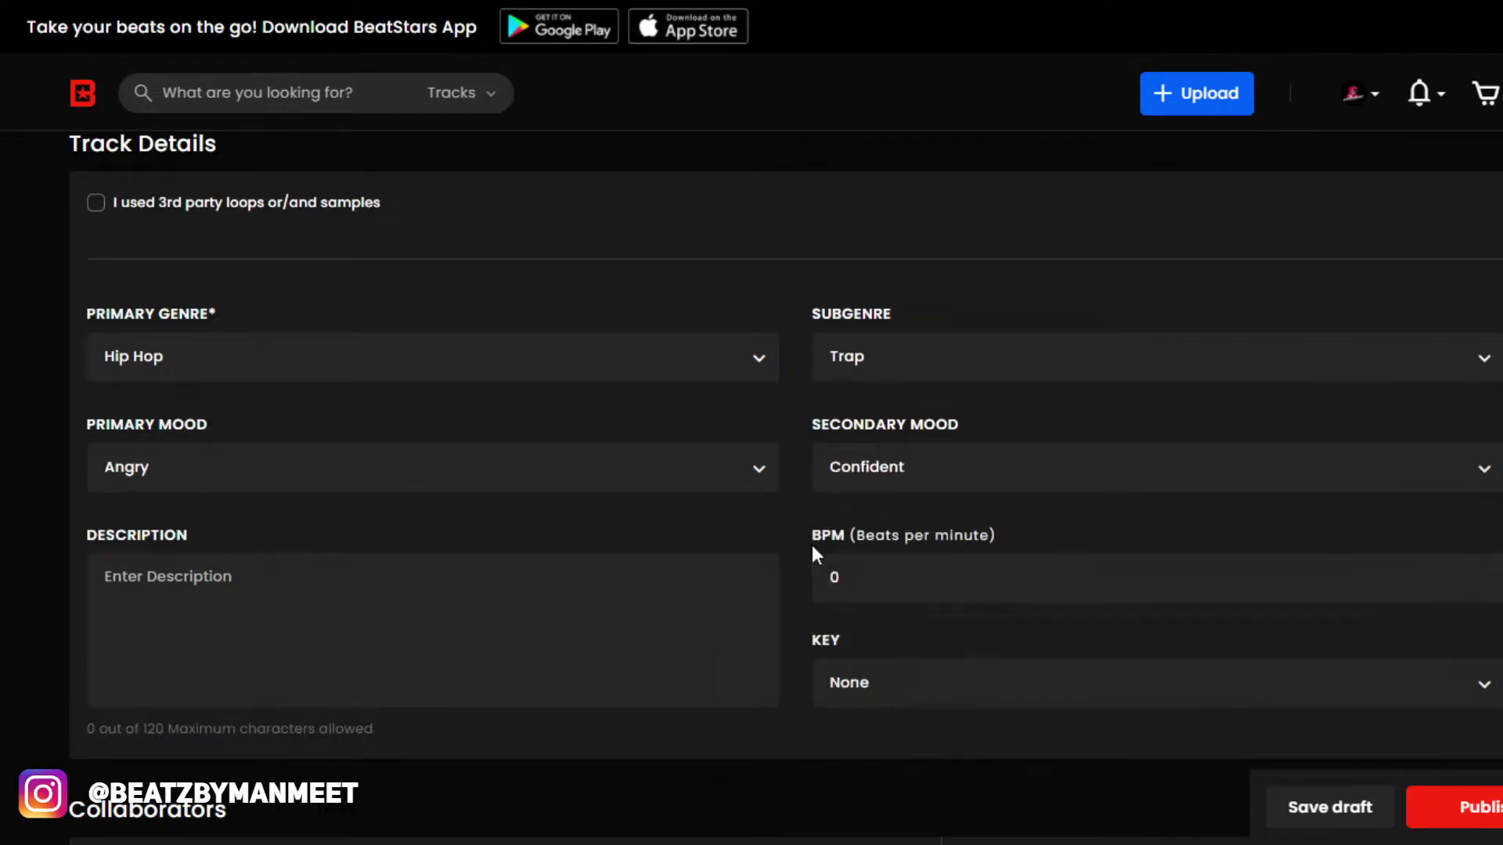
{"action": "left_click", "coordinate": [438, 468]}
{"action": "left_click", "coordinate": [470, 470]}
{"action": "left_click", "coordinate": [330, 486]}
{"action": "scroll", "coordinate": [176, 611], "scroll_direction": "down", "scroll_amount": 1}
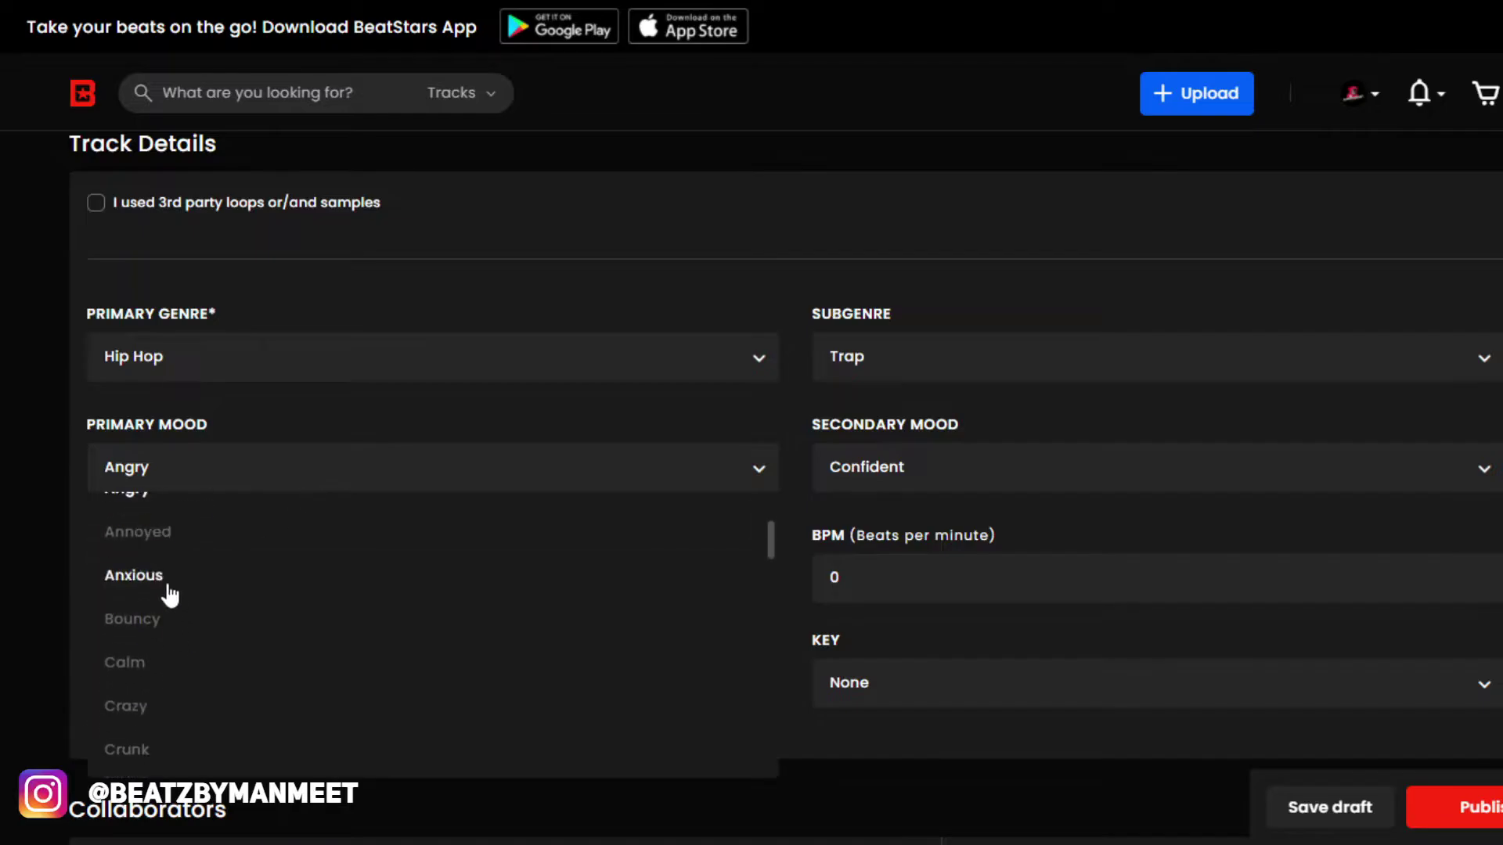
{"action": "left_click", "coordinate": [167, 618]}
Enter 80 as the beat's BPM.
{"action": "left_click", "coordinate": [865, 583]}
{"action": "scroll", "coordinate": [848, 424], "scroll_direction": "down", "scroll_amount": 1}
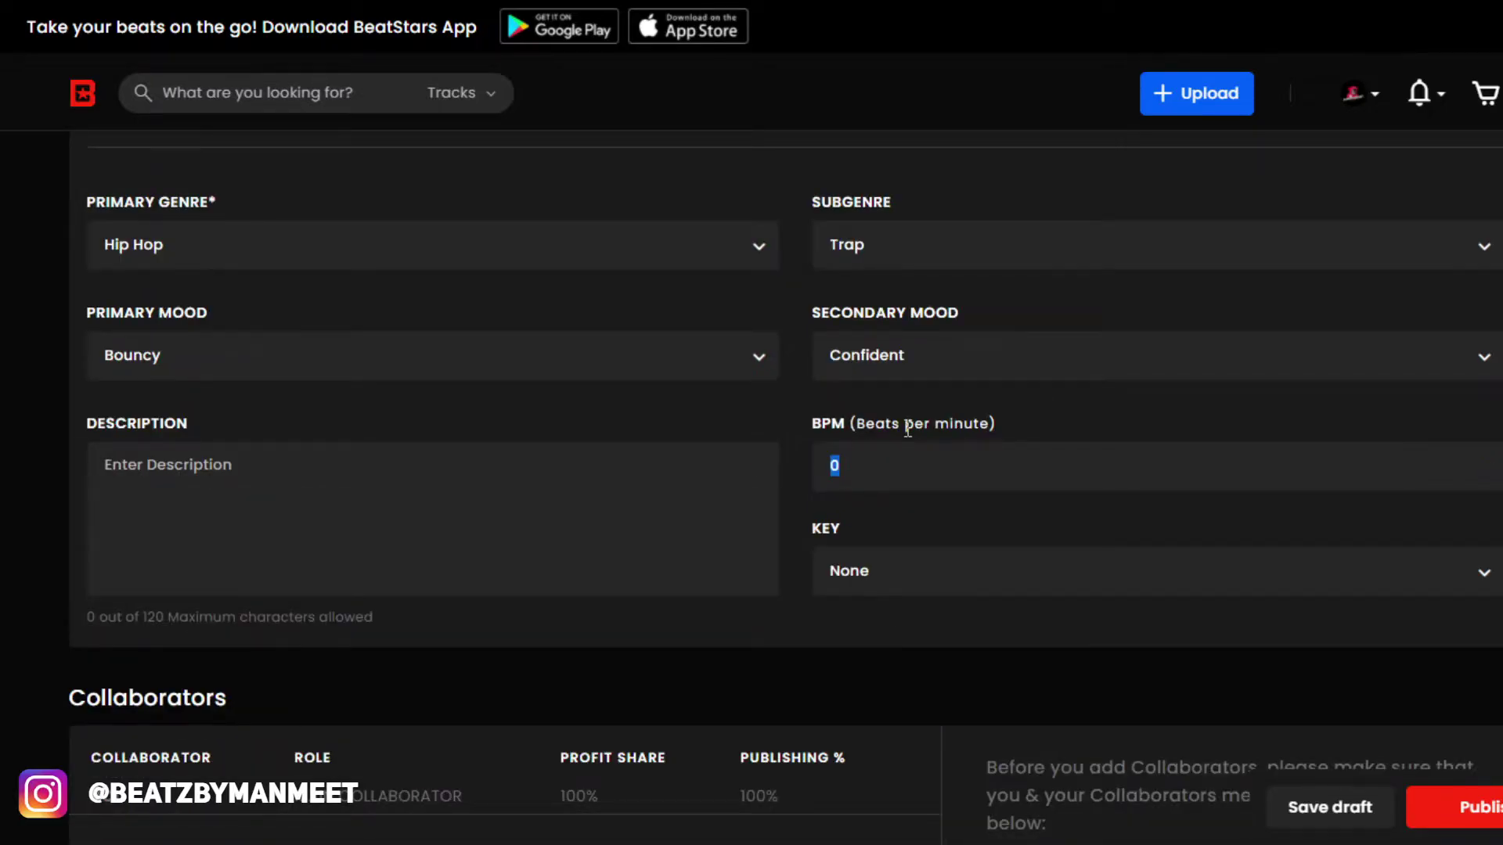
{"action": "type", "text": "80"}
Limit the Top Charts BPM filter to a maximum of 140.
{"action": "scroll", "coordinate": [822, 570], "scroll_direction": "up", "scroll_amount": 15}
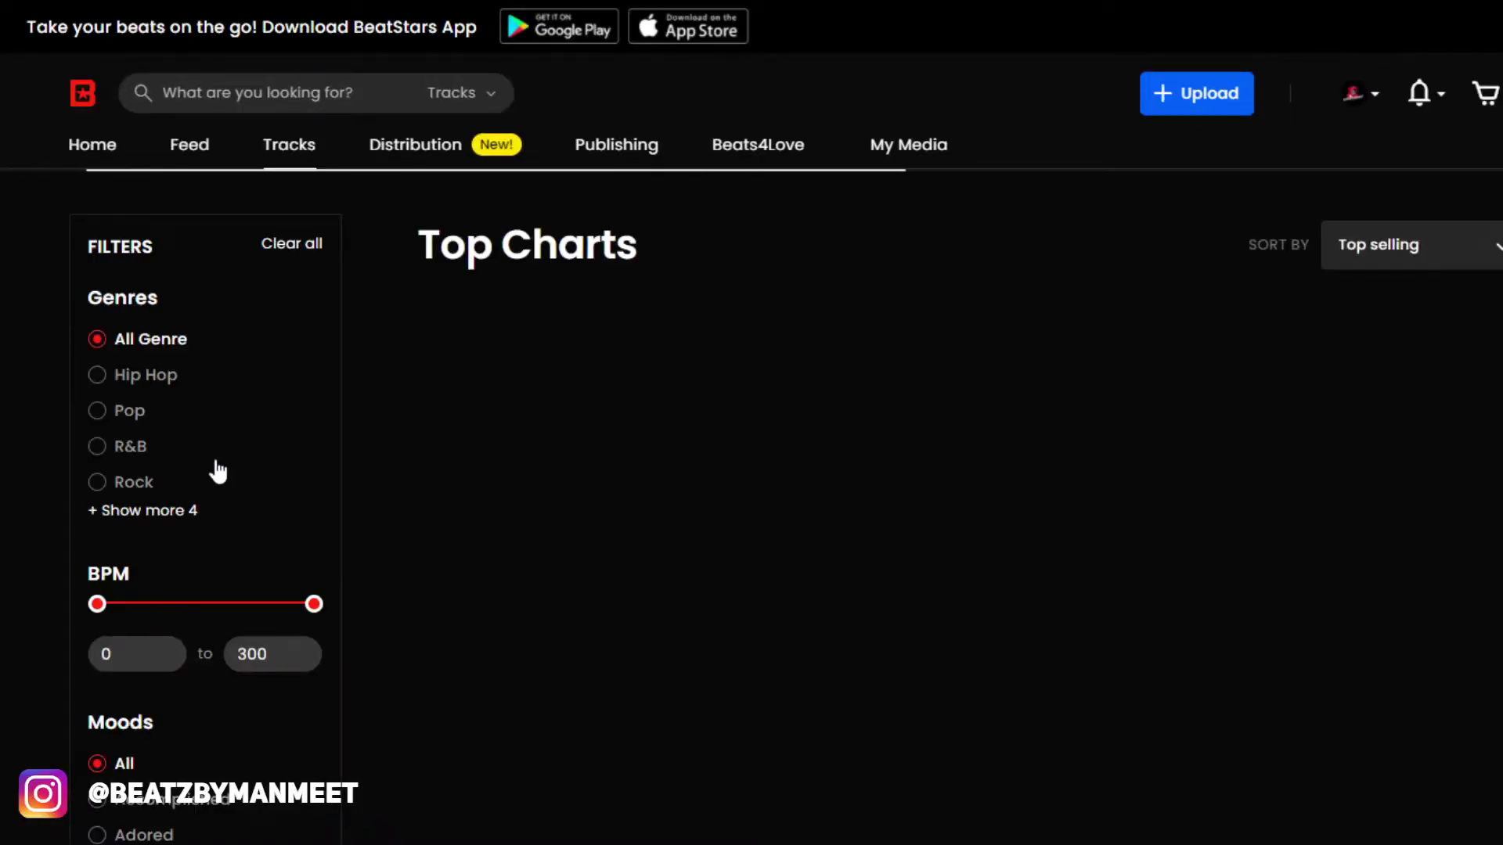
{"action": "scroll", "coordinate": [144, 474], "scroll_direction": "down", "scroll_amount": 2}
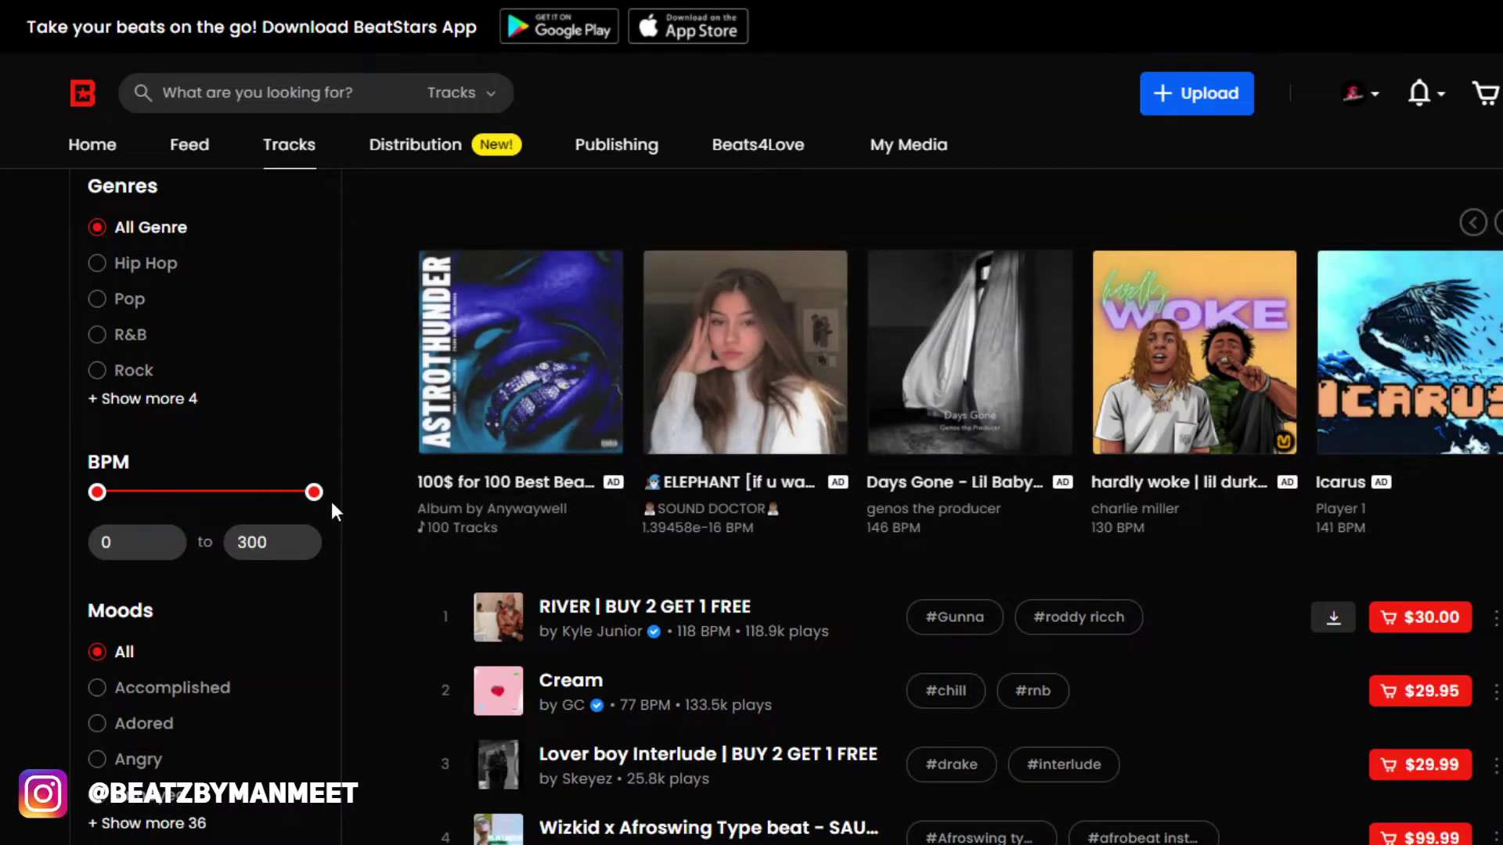
{"action": "scroll", "coordinate": [149, 597], "scroll_direction": "down", "scroll_amount": 3}
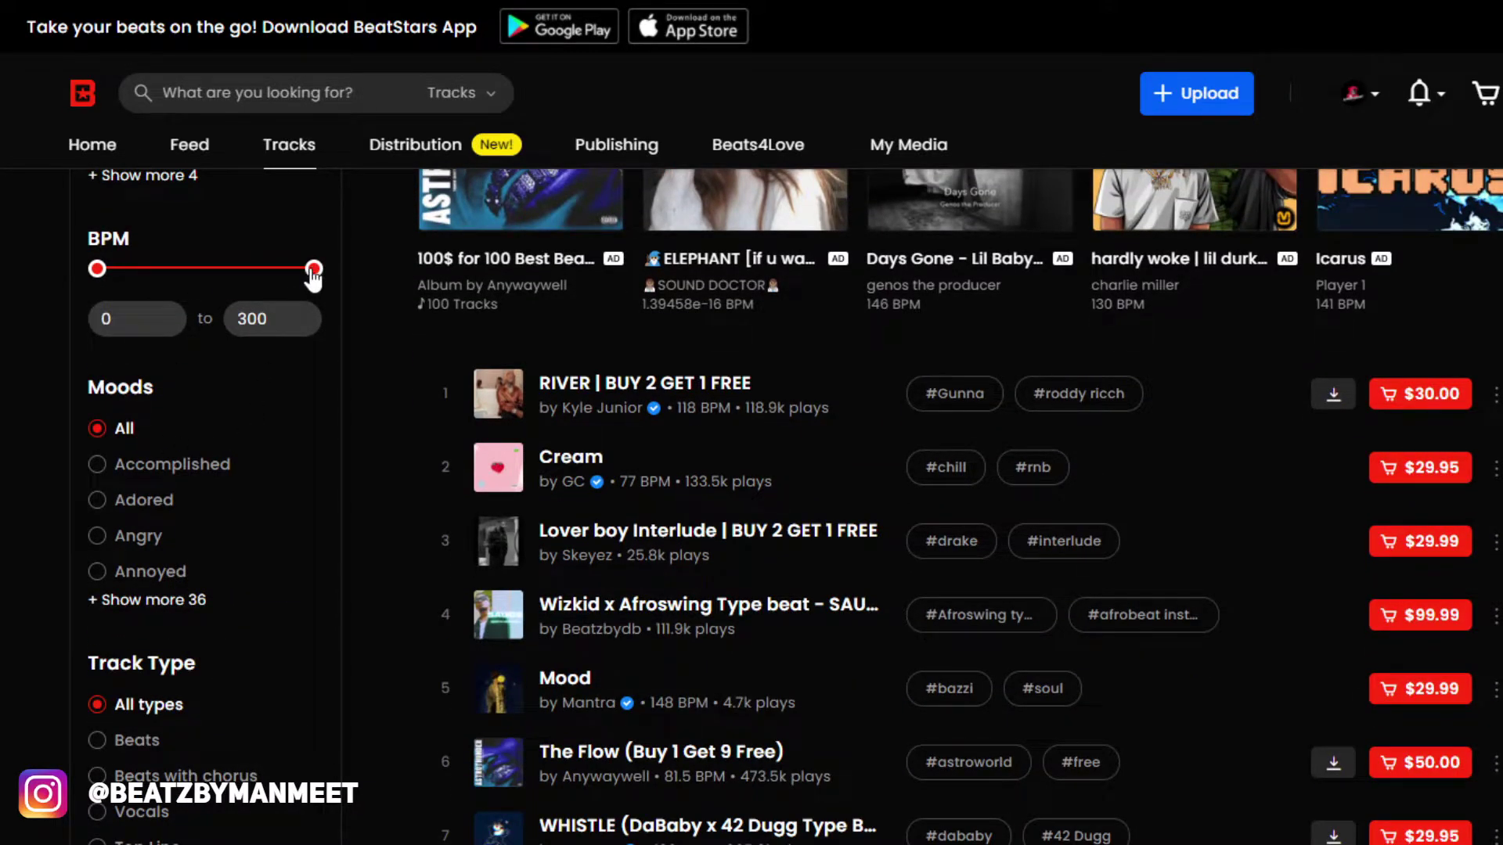
{"action": "left_click_drag", "start_coordinate": [312, 272], "coordinate": [181, 268]}
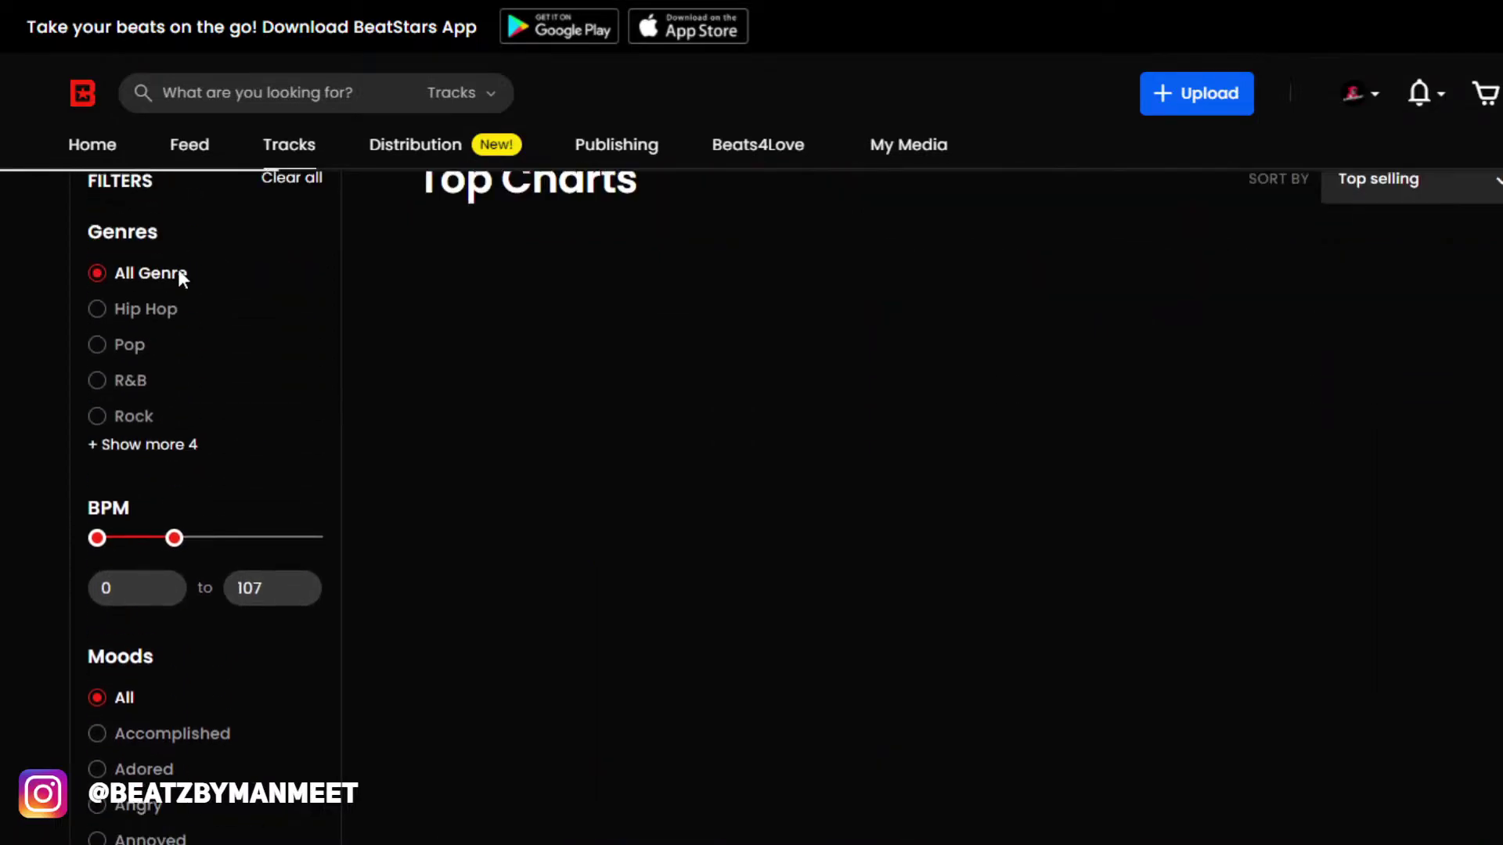
{"action": "left_click_drag", "start_coordinate": [311, 655], "coordinate": [226, 664]}
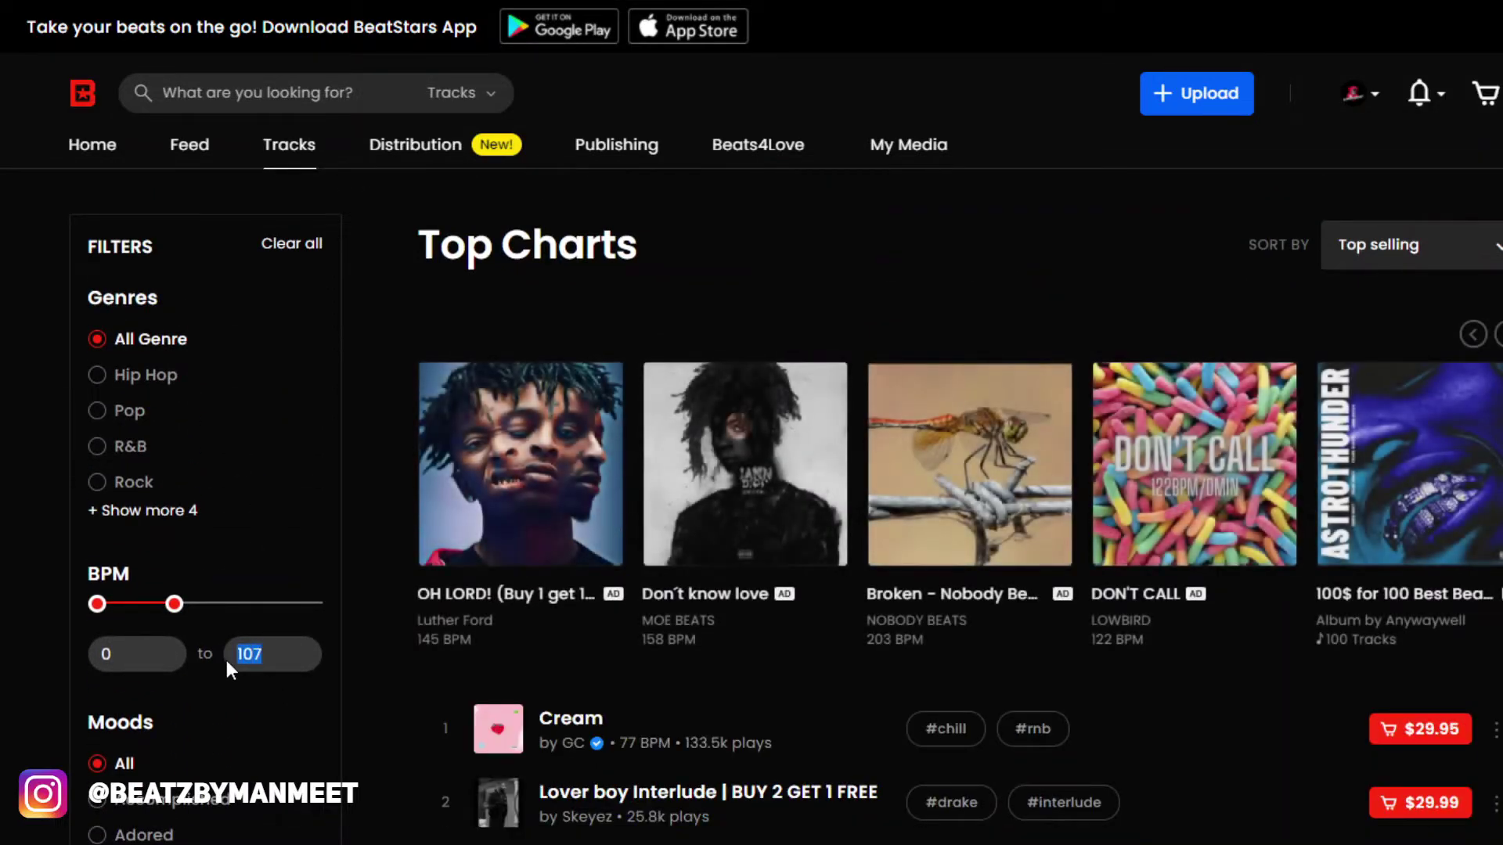
{"action": "type", "text": "1"}
{"action": "key", "text": "Return"}
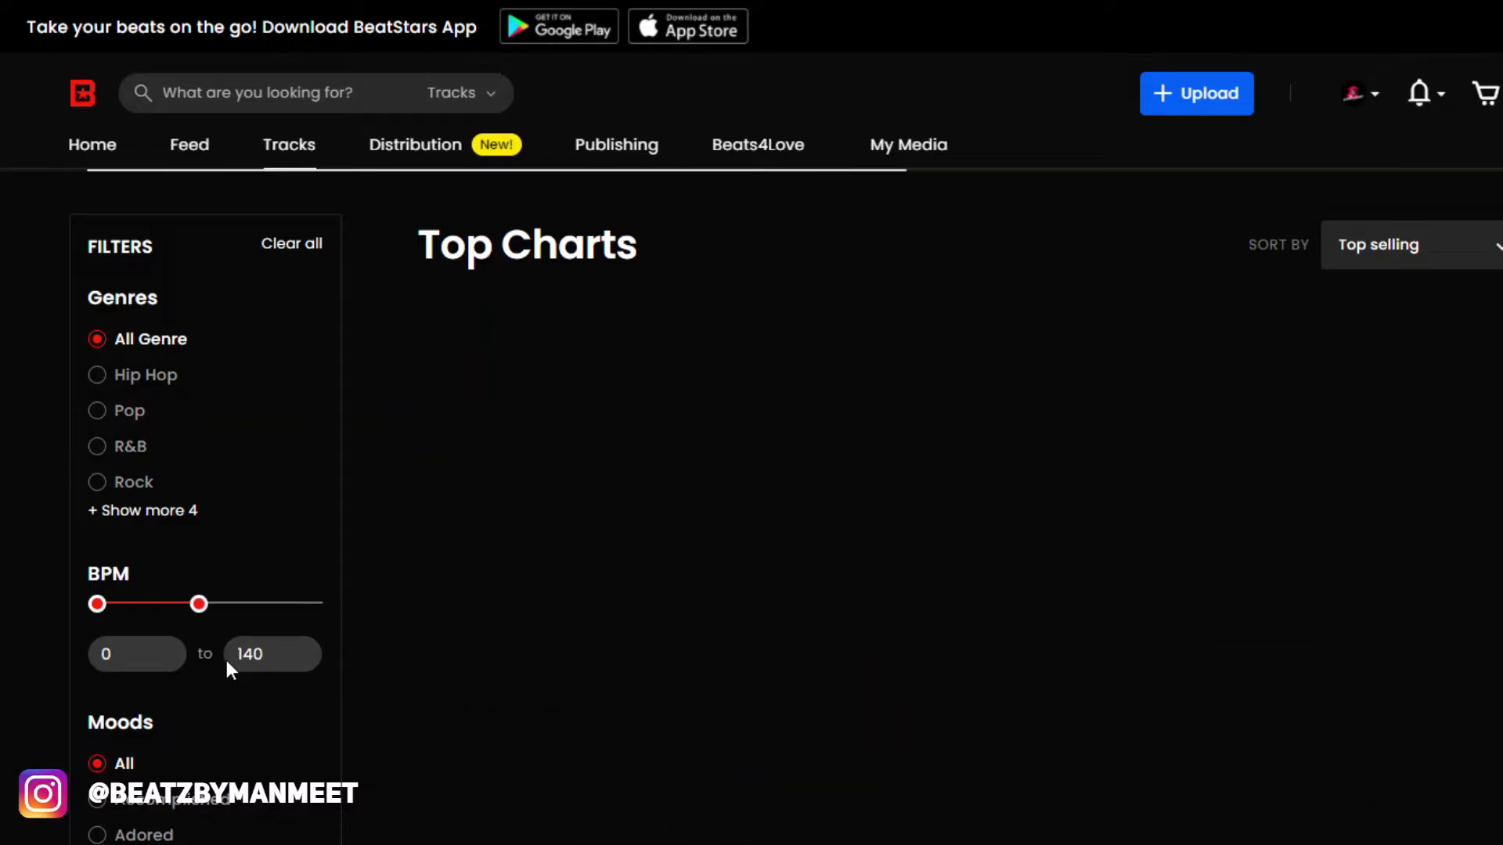
Filter the Top Charts tracks to the Annoyed mood and Hip Hop genre.
{"action": "scroll", "coordinate": [126, 537], "scroll_direction": "down", "scroll_amount": 5}
{"action": "left_click", "coordinate": [152, 487]}
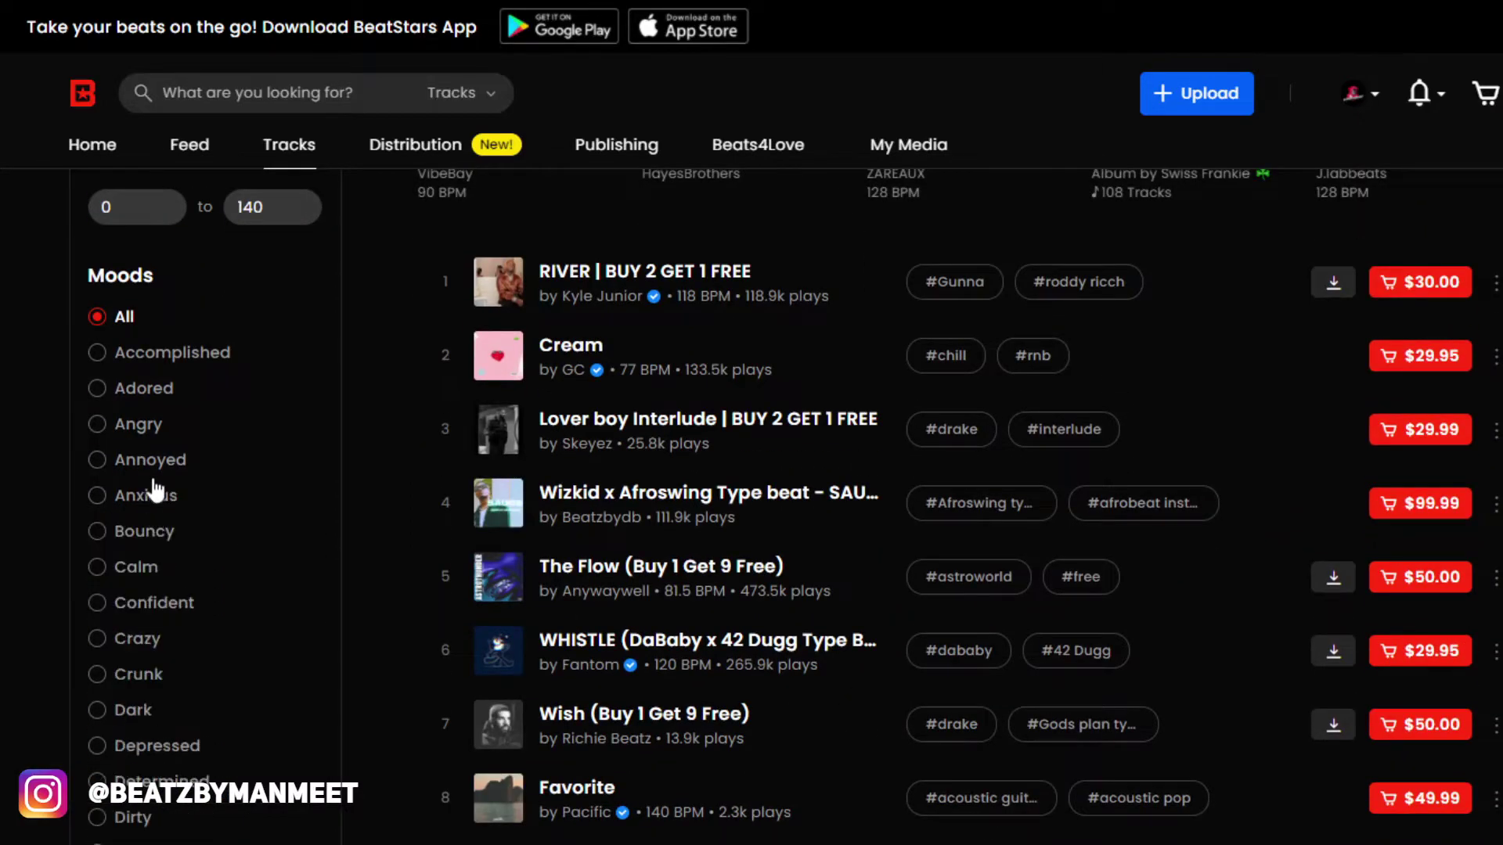
{"action": "left_click", "coordinate": [153, 478]}
{"action": "scroll", "coordinate": [176, 595], "scroll_direction": "down", "scroll_amount": 5}
{"action": "scroll", "coordinate": [201, 519], "scroll_direction": "up", "scroll_amount": 8}
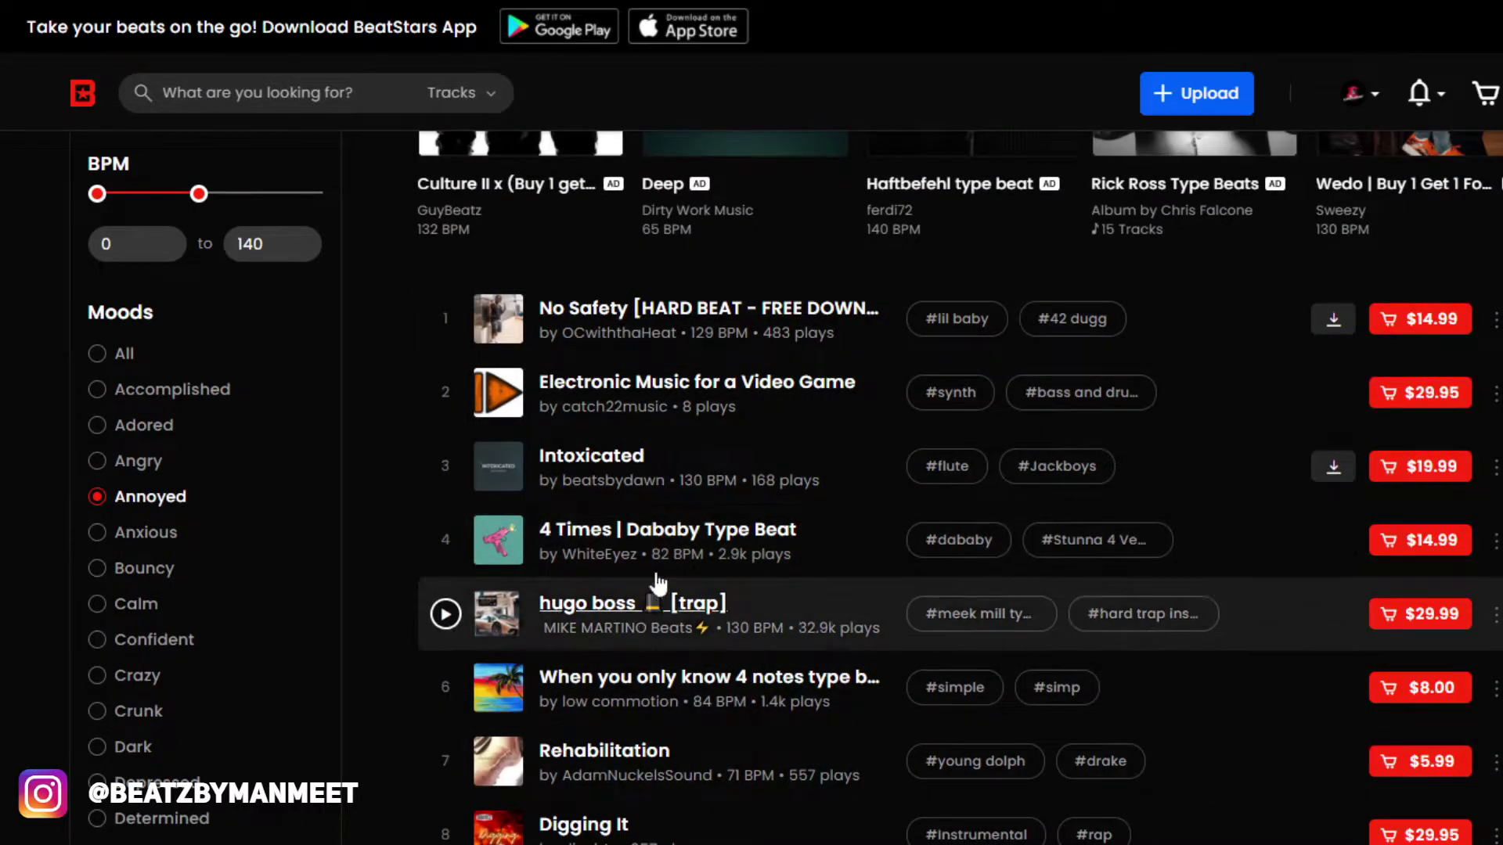
{"action": "scroll", "coordinate": [123, 523], "scroll_direction": "up", "scroll_amount": 5}
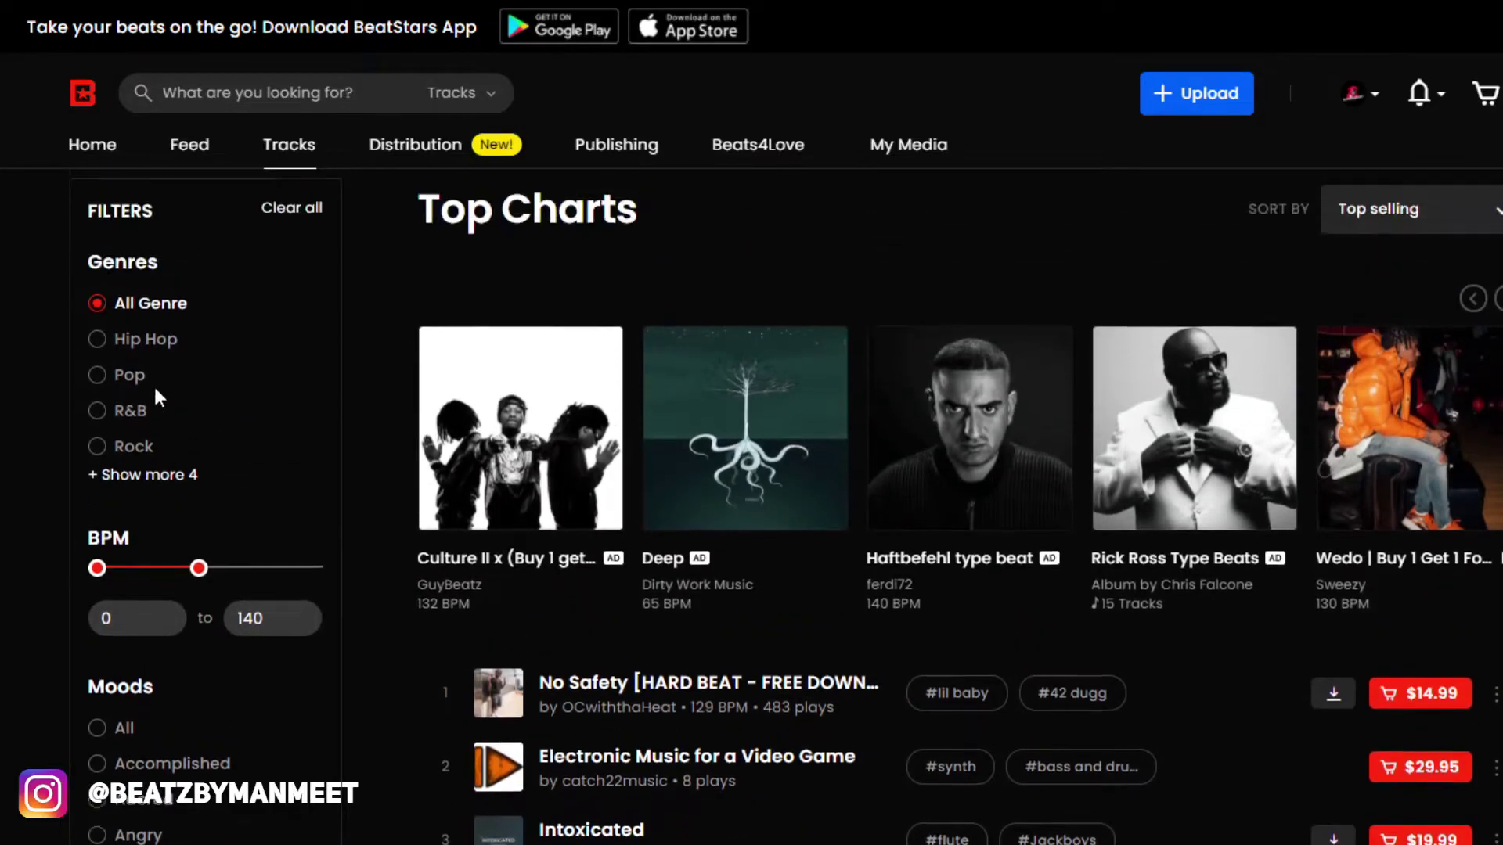
{"action": "left_click", "coordinate": [149, 340]}
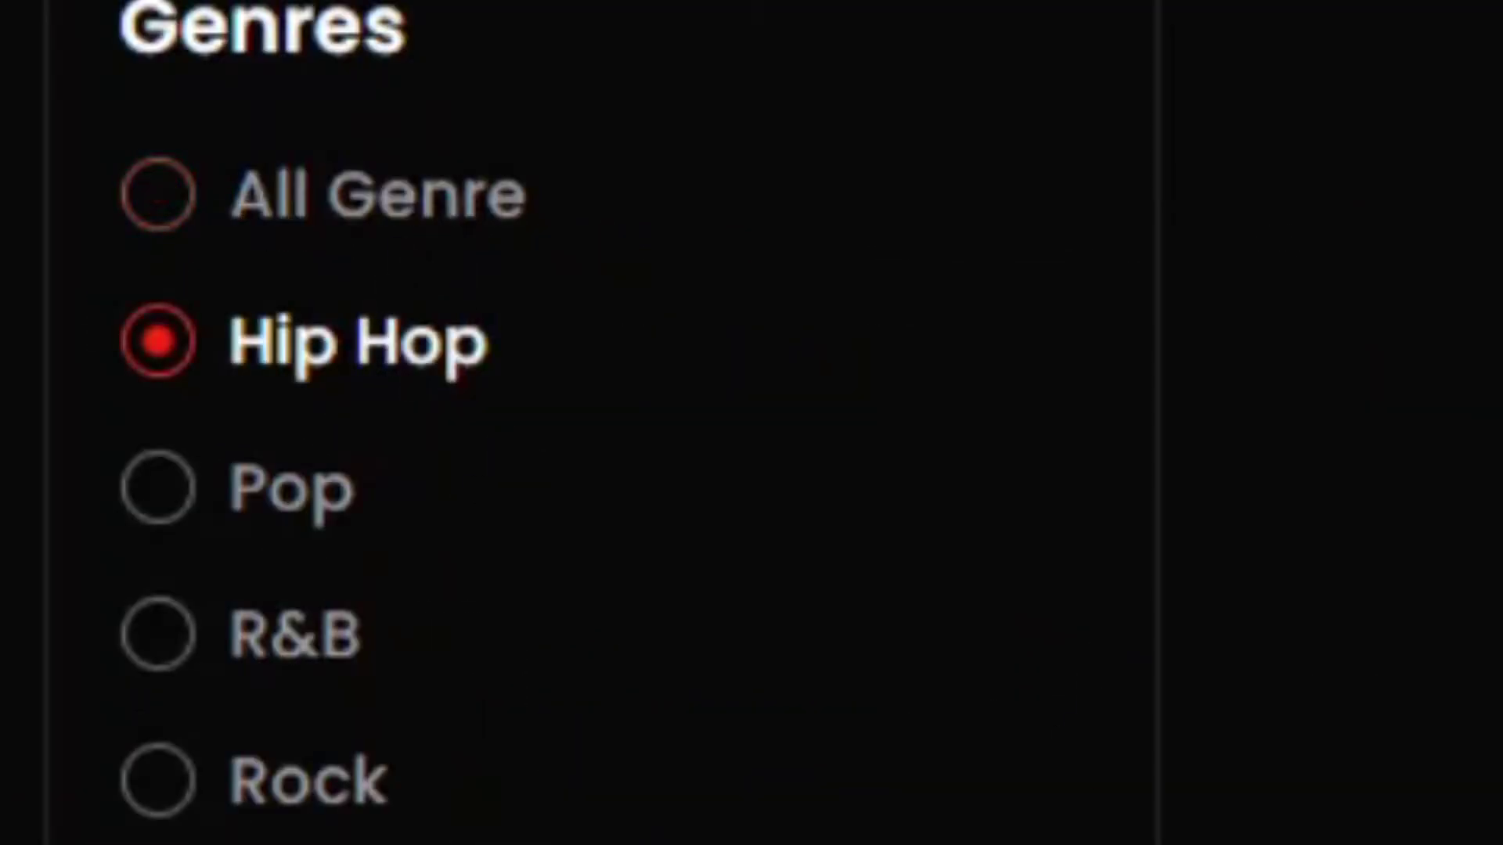
{"action": "scroll", "coordinate": [184, 493], "scroll_direction": "down", "scroll_amount": 2}
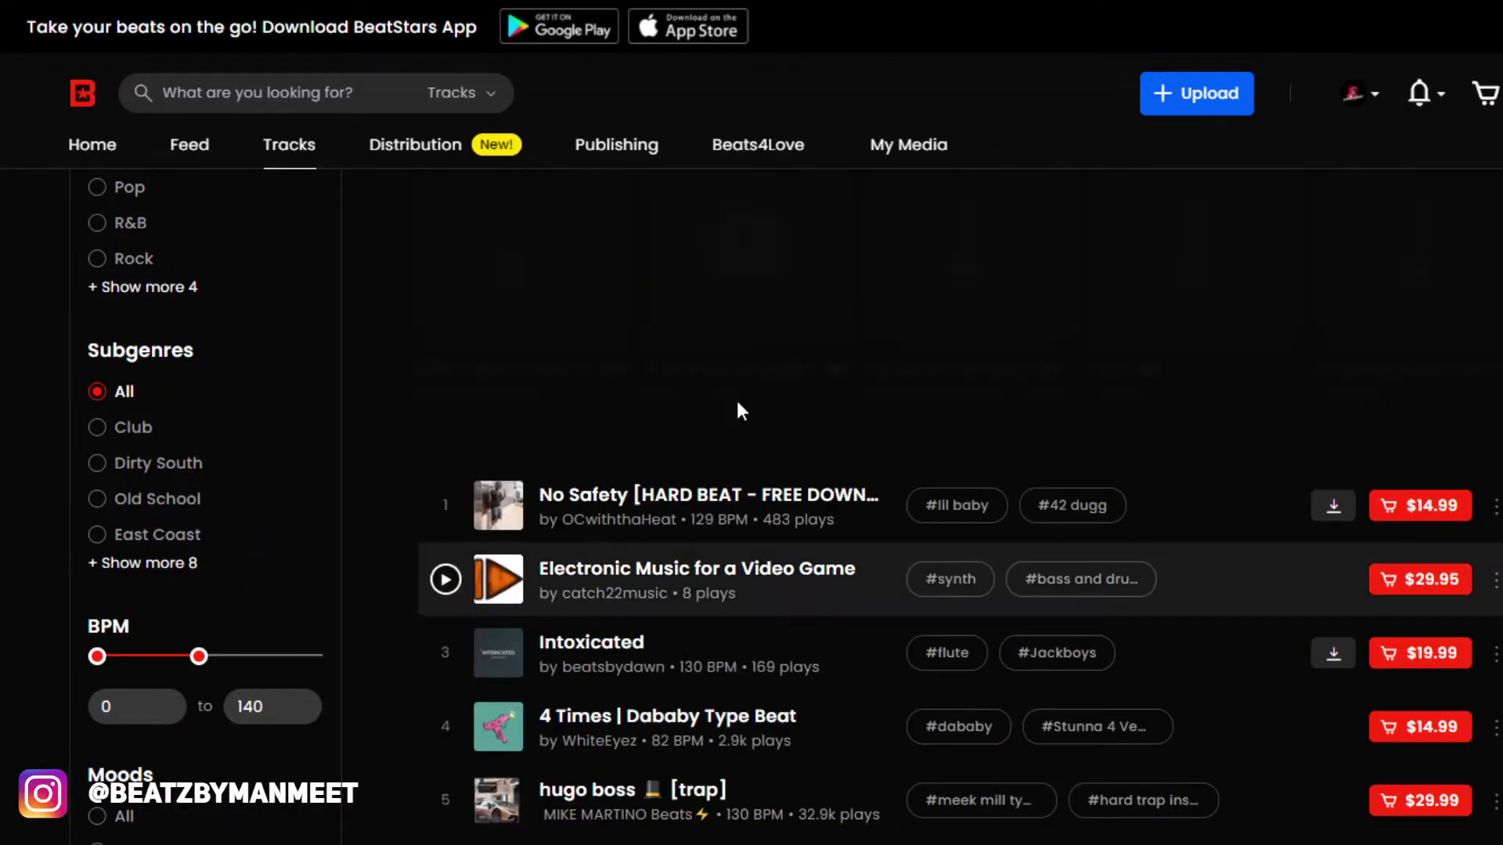
{"action": "scroll", "coordinate": [1066, 577], "scroll_direction": "down", "scroll_amount": 4}
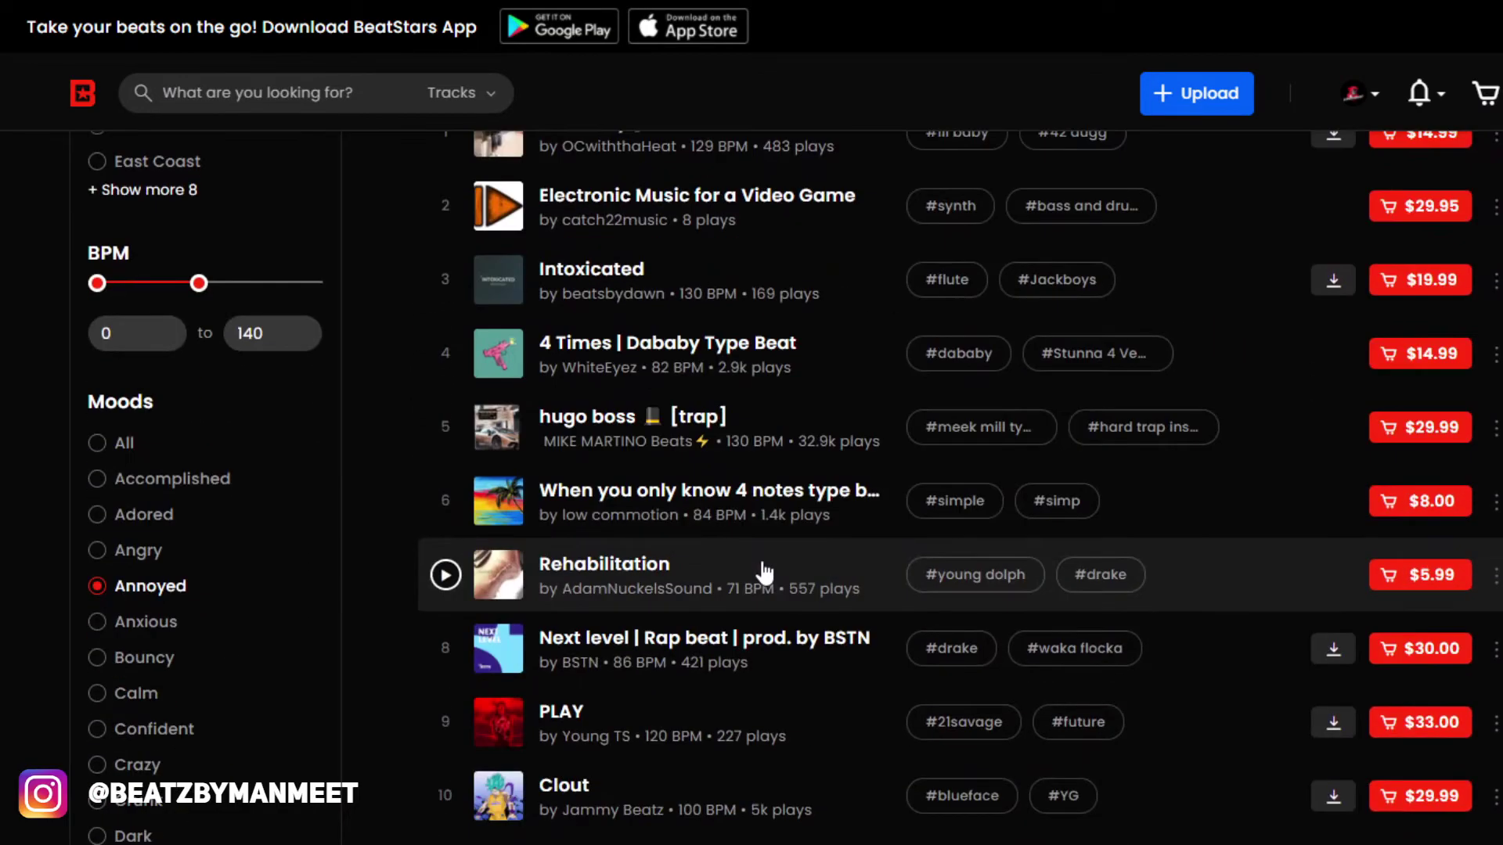
{"action": "scroll", "coordinate": [775, 548], "scroll_direction": "up", "scroll_amount": 5}
{"action": "scroll", "coordinate": [861, 611], "scroll_direction": "down", "scroll_amount": 5}
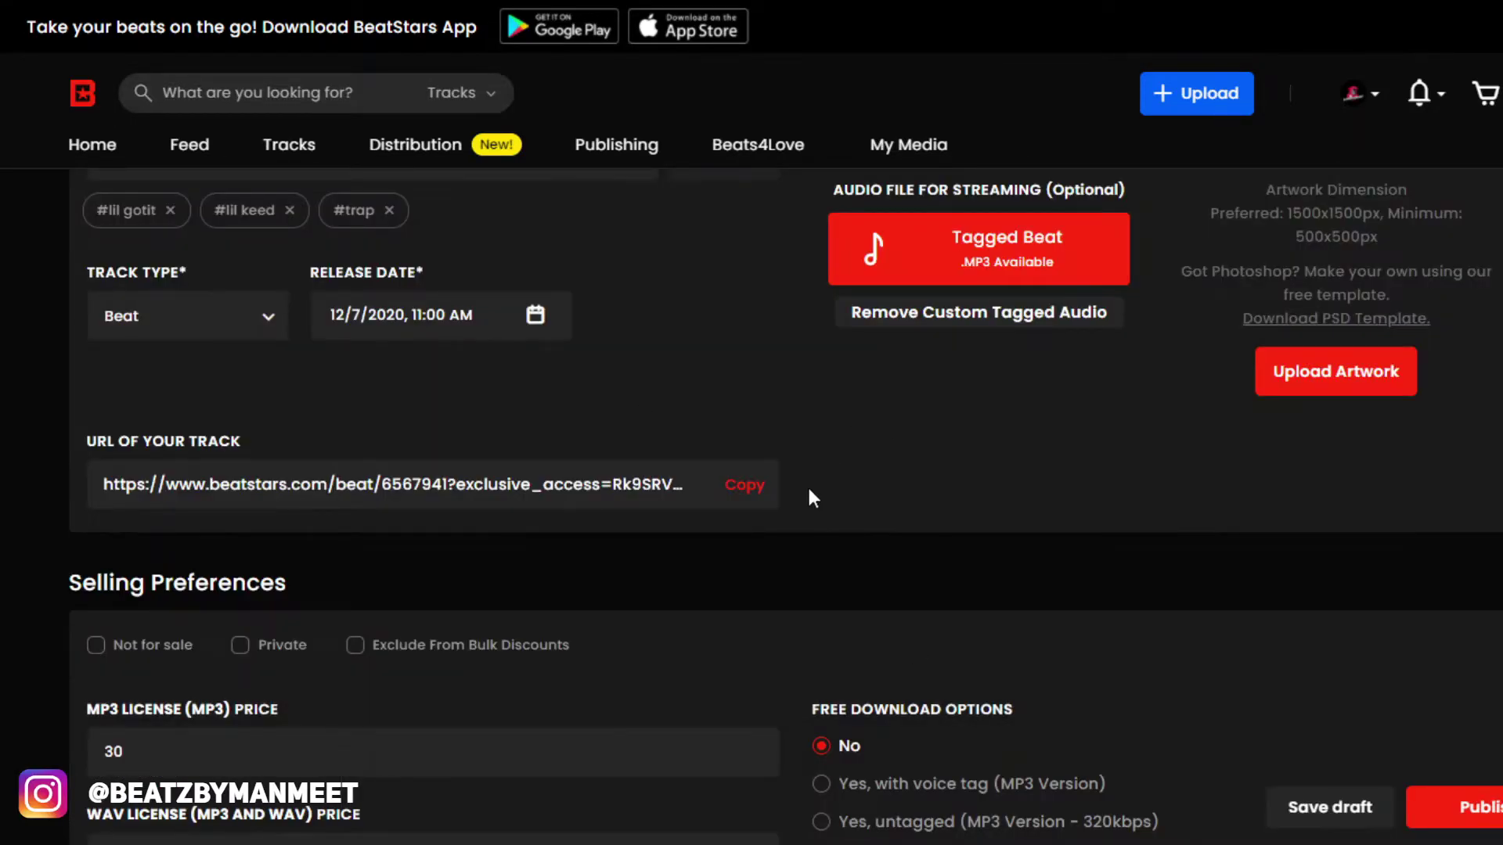
Set the beat's key to A minor.
{"action": "scroll", "coordinate": [811, 498], "scroll_direction": "down", "scroll_amount": 4}
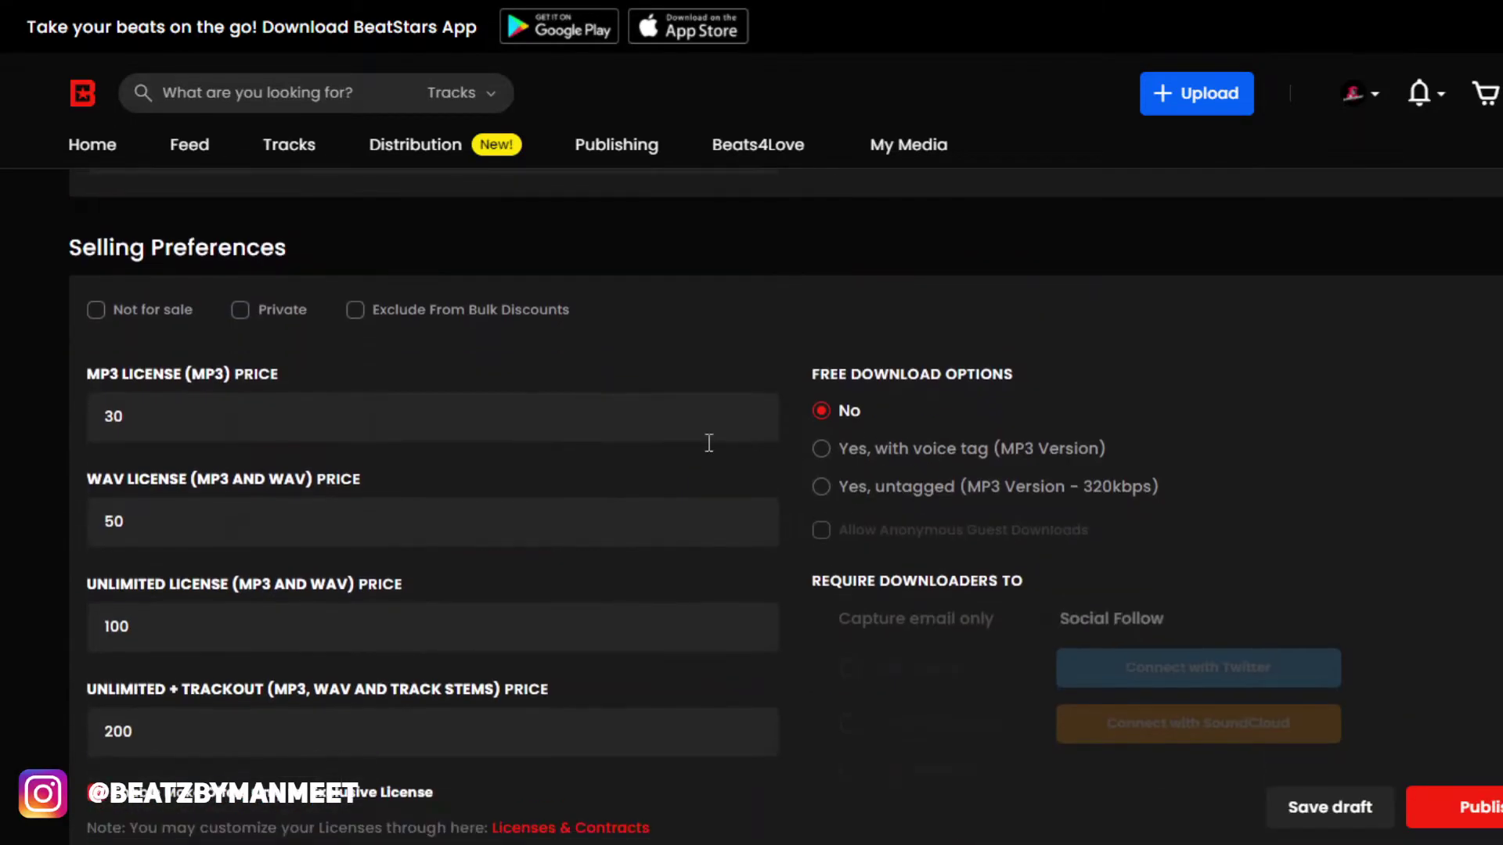
{"action": "scroll", "coordinate": [898, 470], "scroll_direction": "up", "scroll_amount": 4}
{"action": "scroll", "coordinate": [892, 469], "scroll_direction": "down", "scroll_amount": 12}
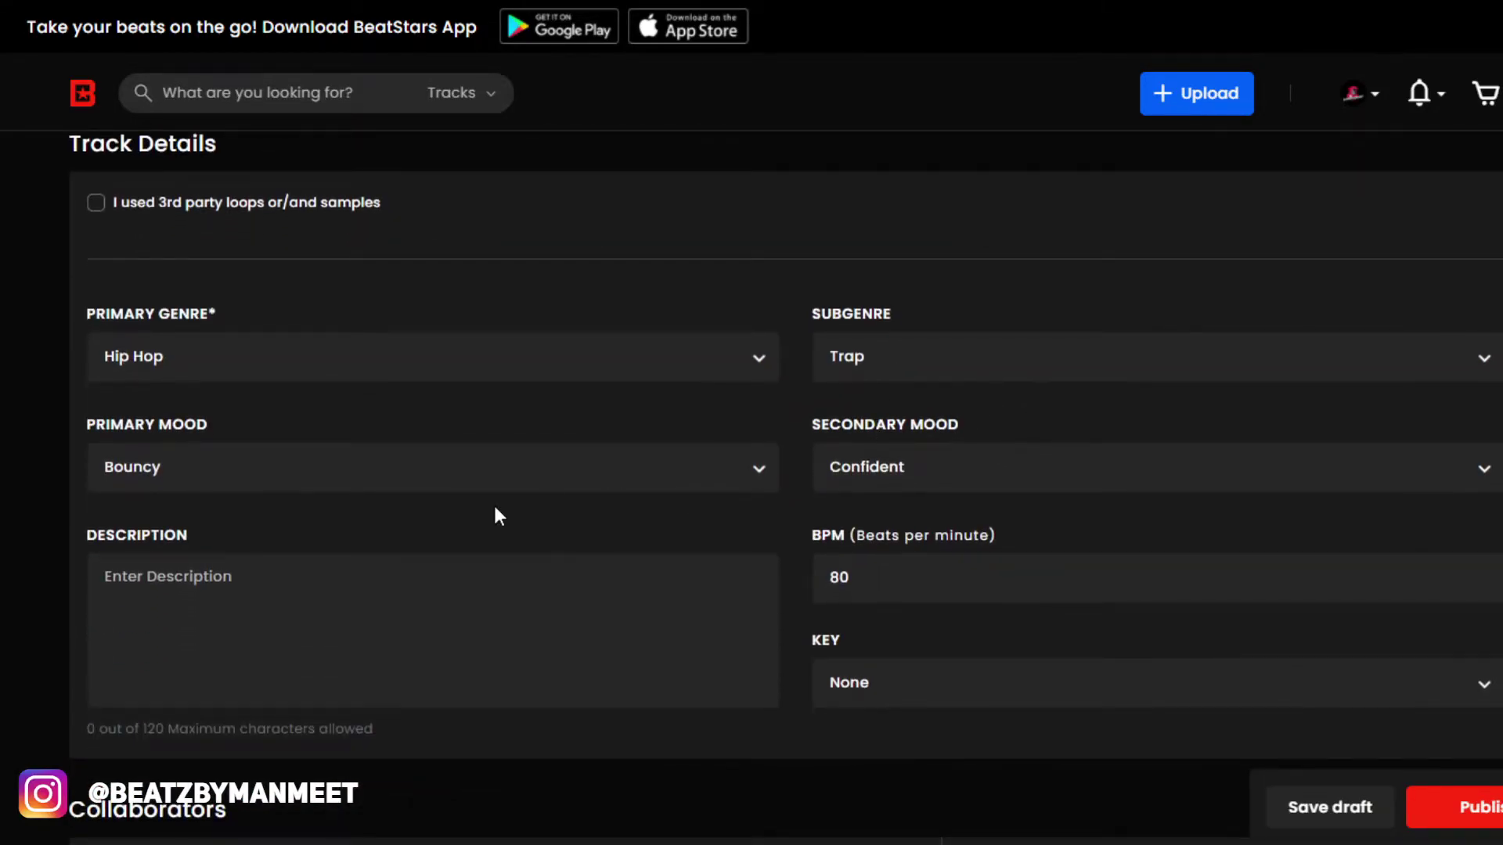
{"action": "left_click", "coordinate": [950, 689]}
{"action": "scroll", "coordinate": [884, 601], "scroll_direction": "down", "scroll_amount": 3}
{"action": "scroll", "coordinate": [881, 553], "scroll_direction": "up", "scroll_amount": 3}
{"action": "left_click", "coordinate": [235, 392]}
Write the description 'Lil Gotit Type Beat - Forever' with a second line 'Buy 2 Get 1 Free!'.
{"action": "left_click", "coordinate": [512, 632]}
{"action": "type", "text": "Lil Got"}
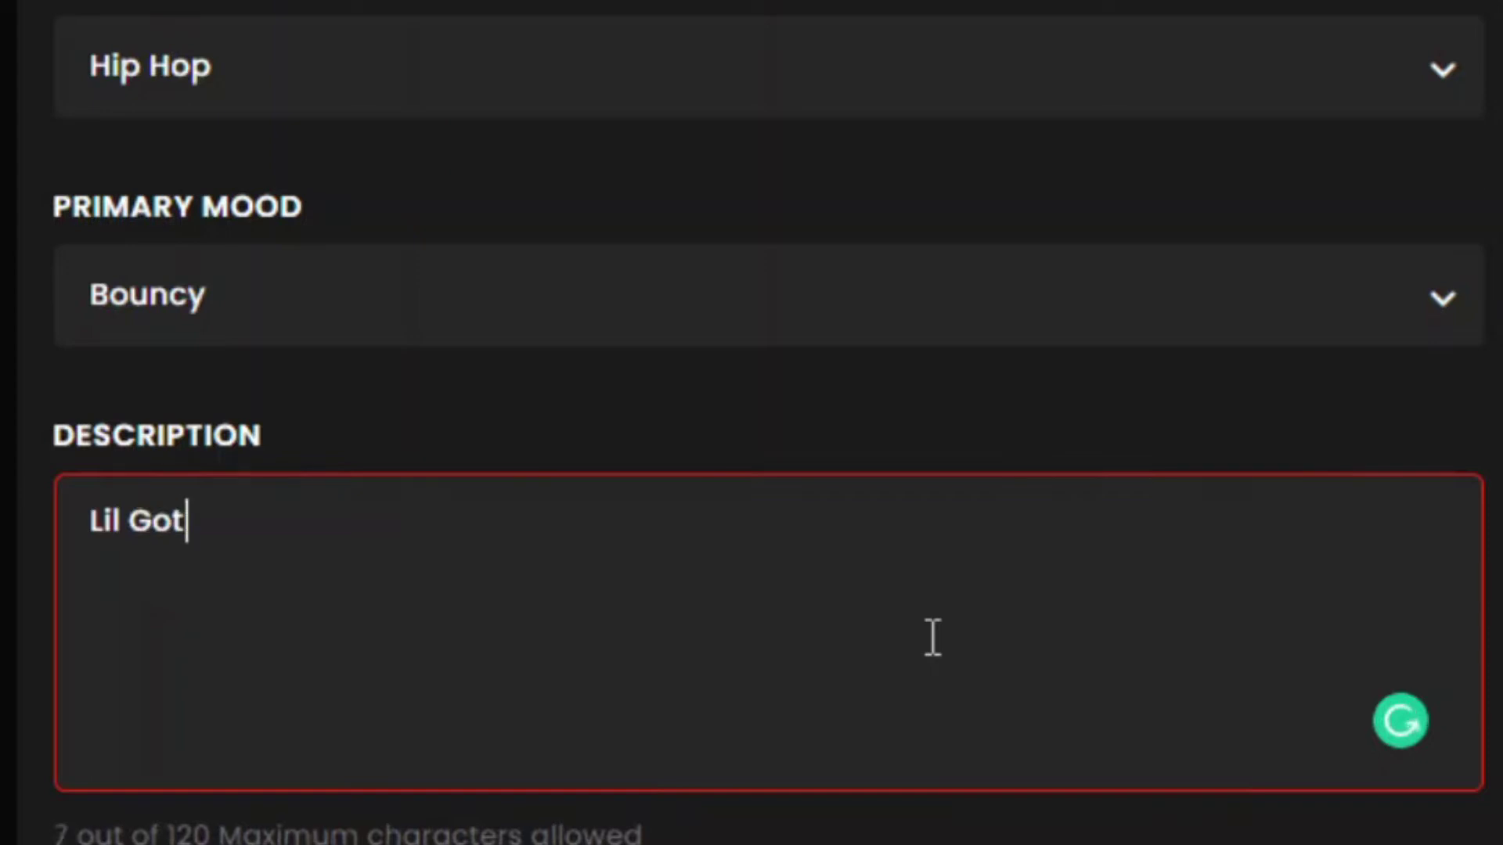
{"action": "type", "text": "it Type BE"}
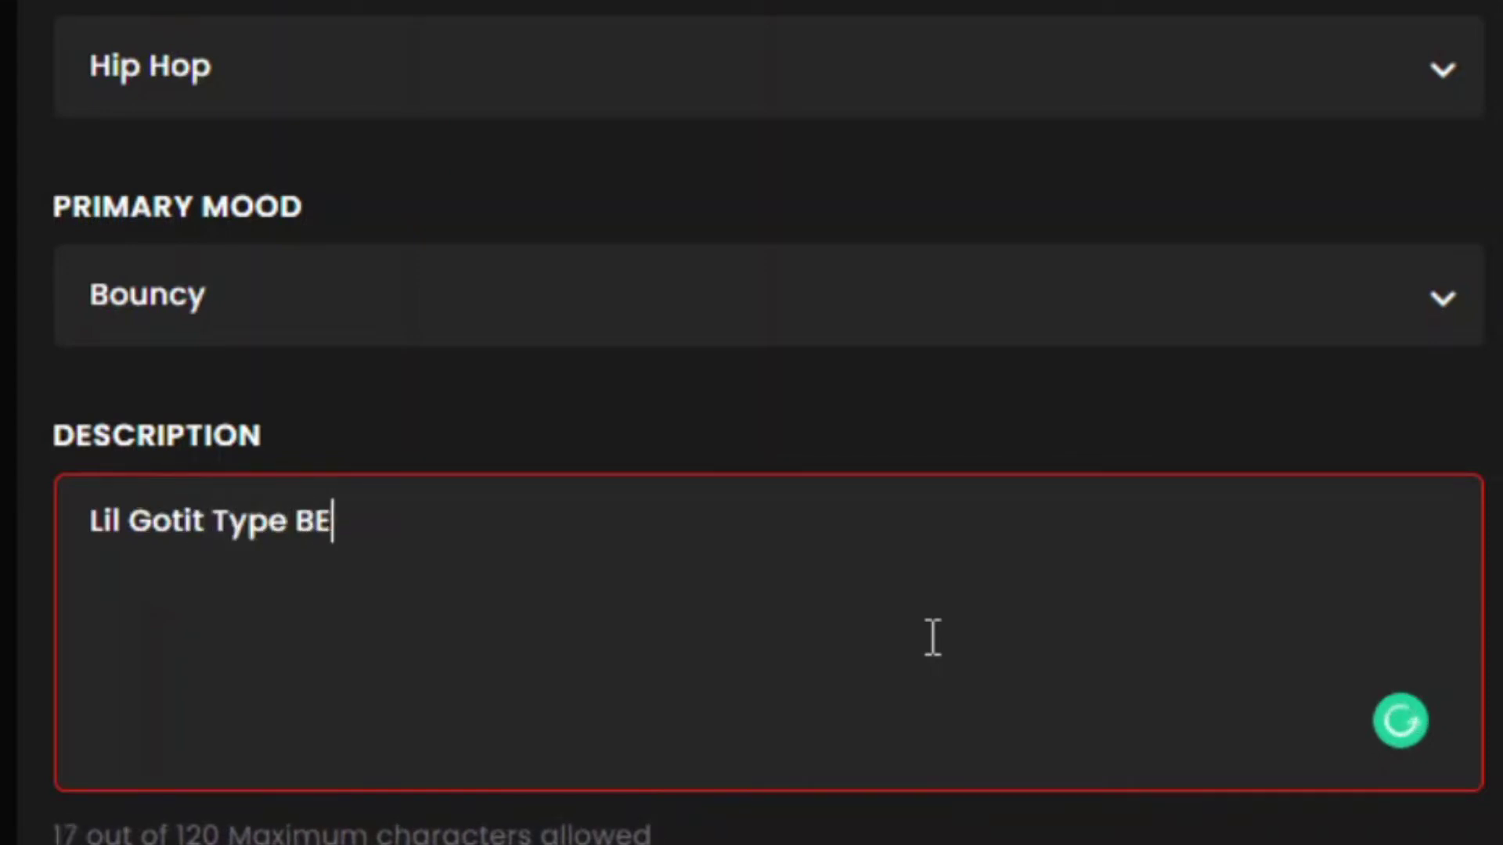
{"action": "key", "text": "BackSpace"}
{"action": "key", "text": "BackSpace"}
{"action": "type", "text": "Beat "}
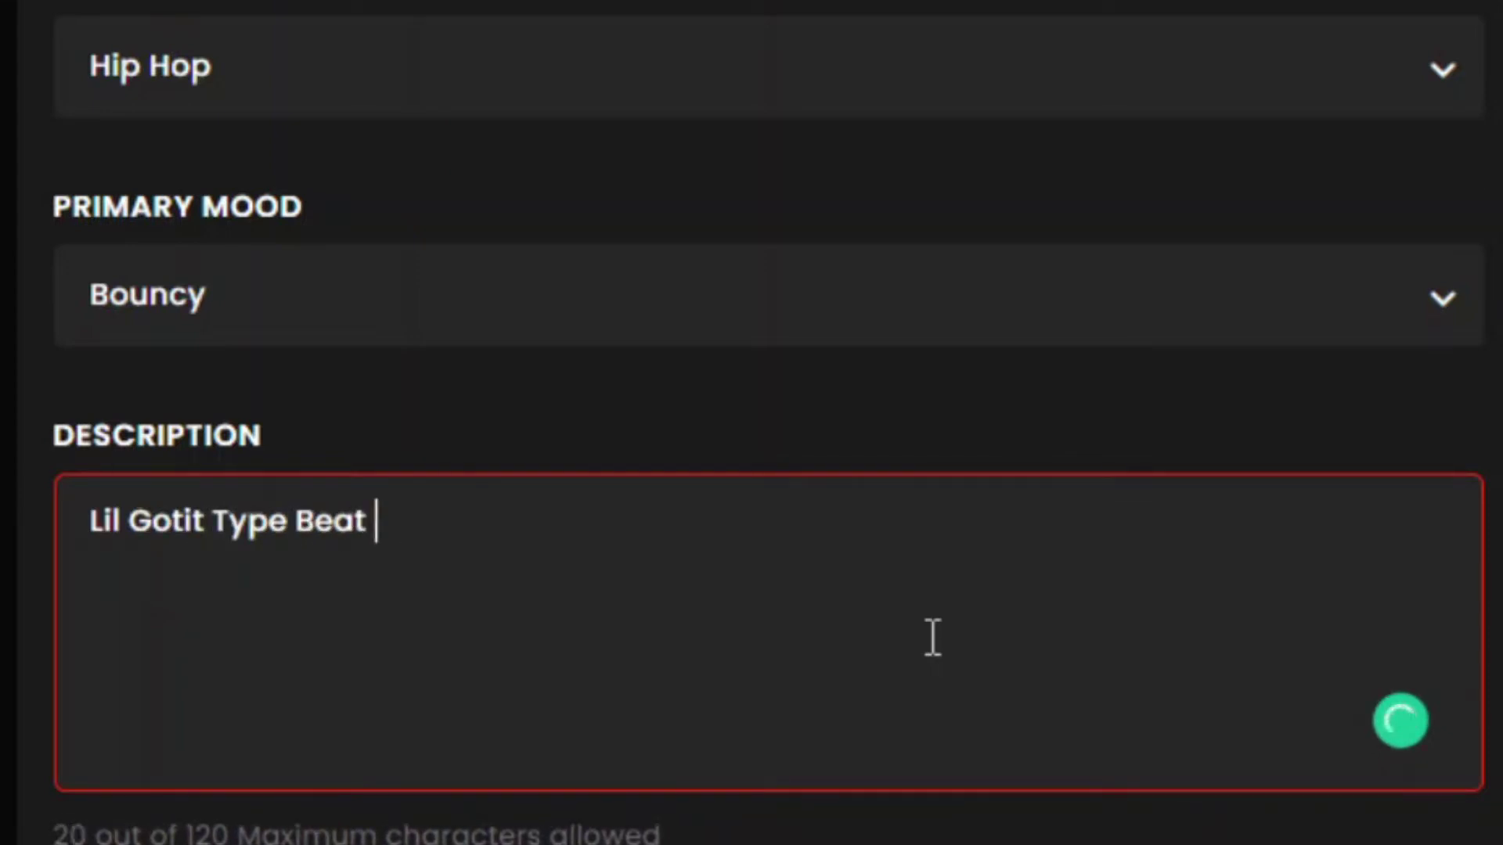
{"action": "type", "text": "- Forever"}
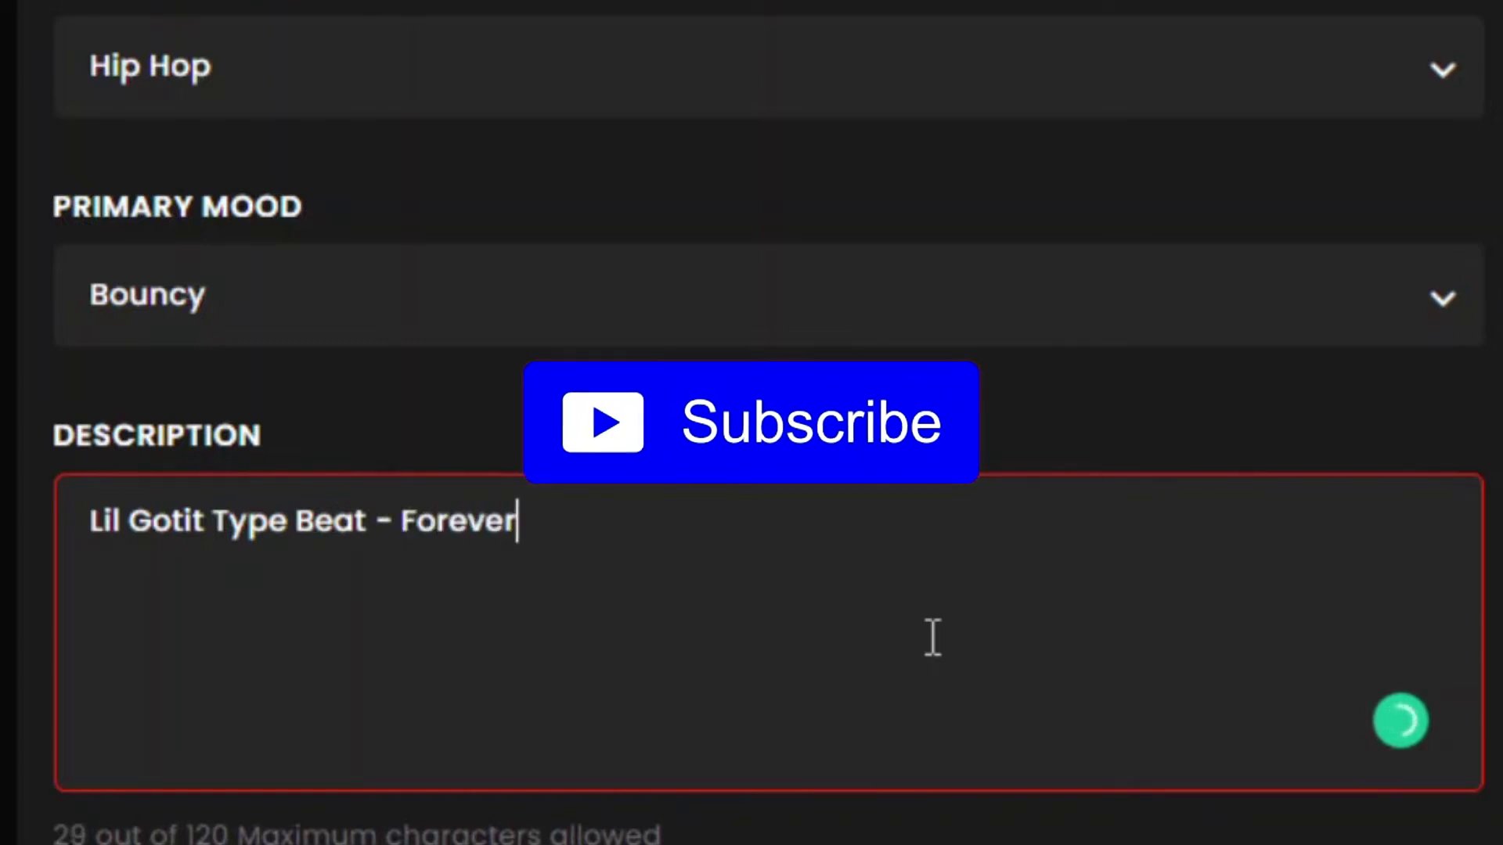
{"action": "key", "text": "Return"}
{"action": "type", "text": "Buy "}
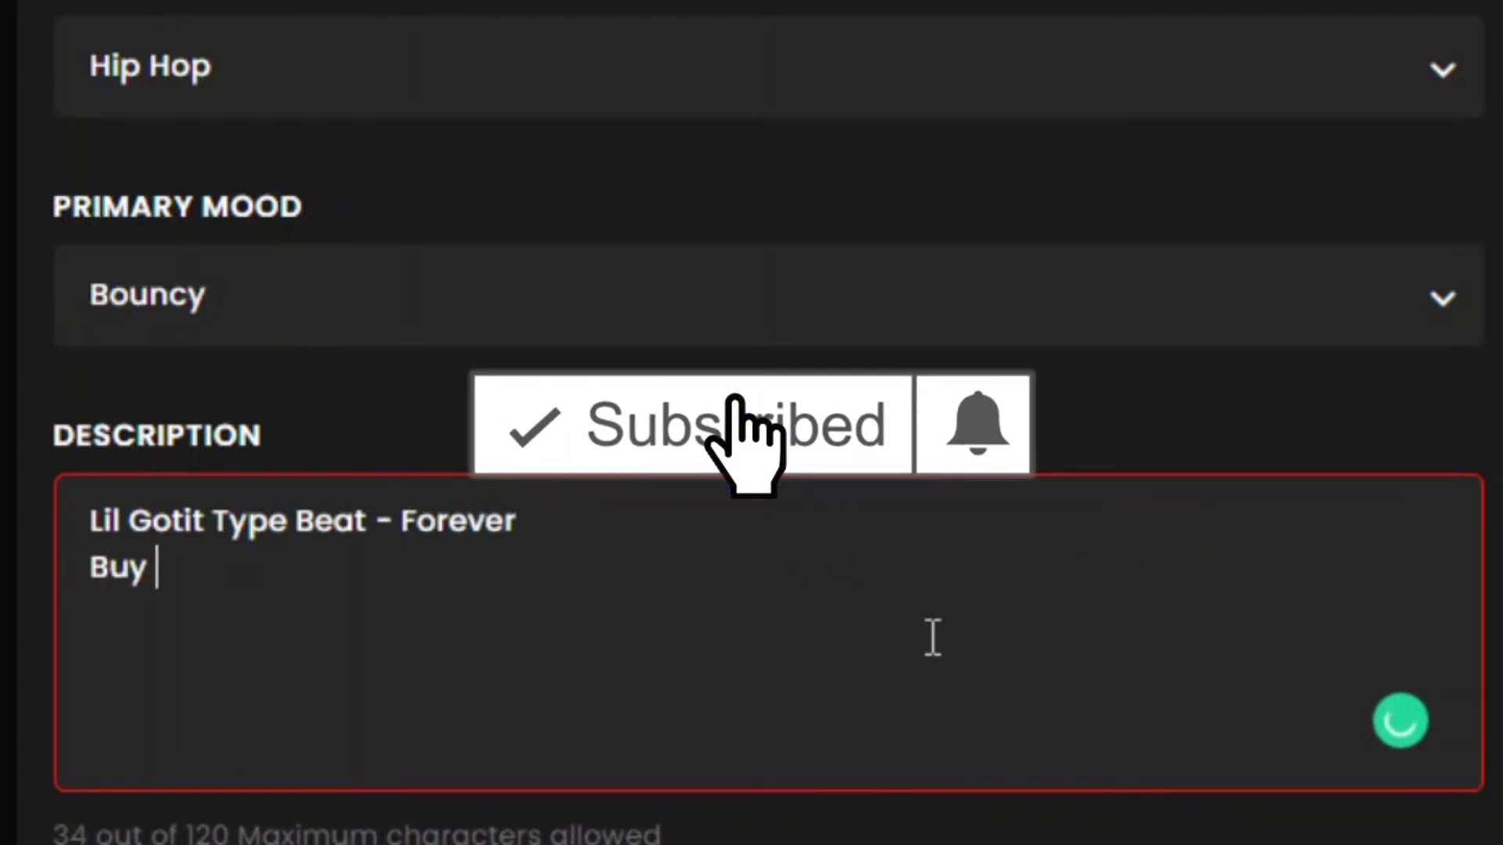
{"action": "type", "text": "2 Get 1 Free!"}
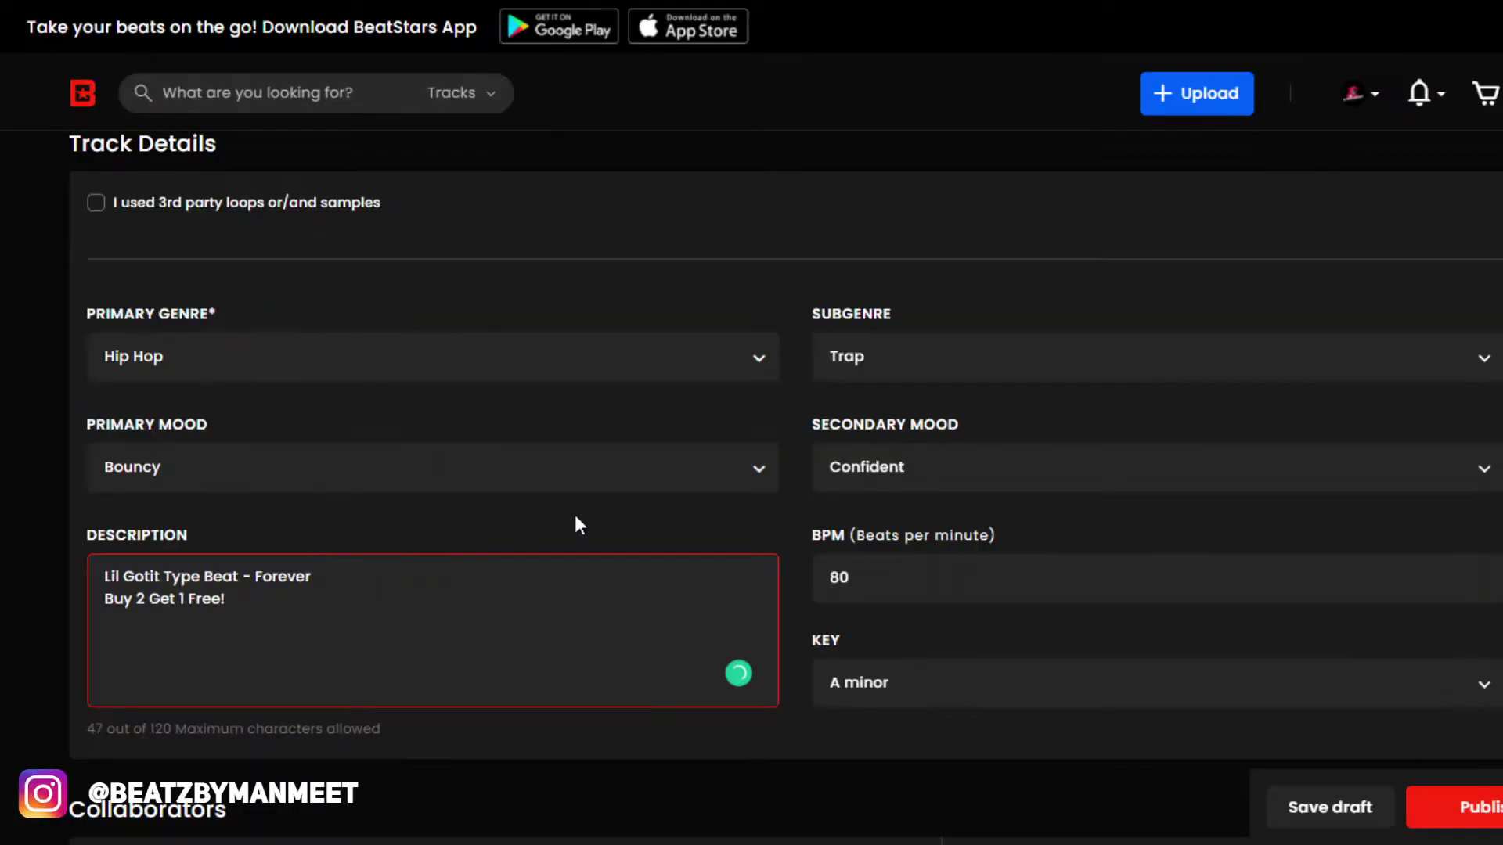
Allow free voice-tagged MP3 downloads that require only the downloader's email.
{"action": "left_click", "coordinate": [576, 515]}
{"action": "scroll", "coordinate": [410, 428], "scroll_direction": "down", "scroll_amount": 8}
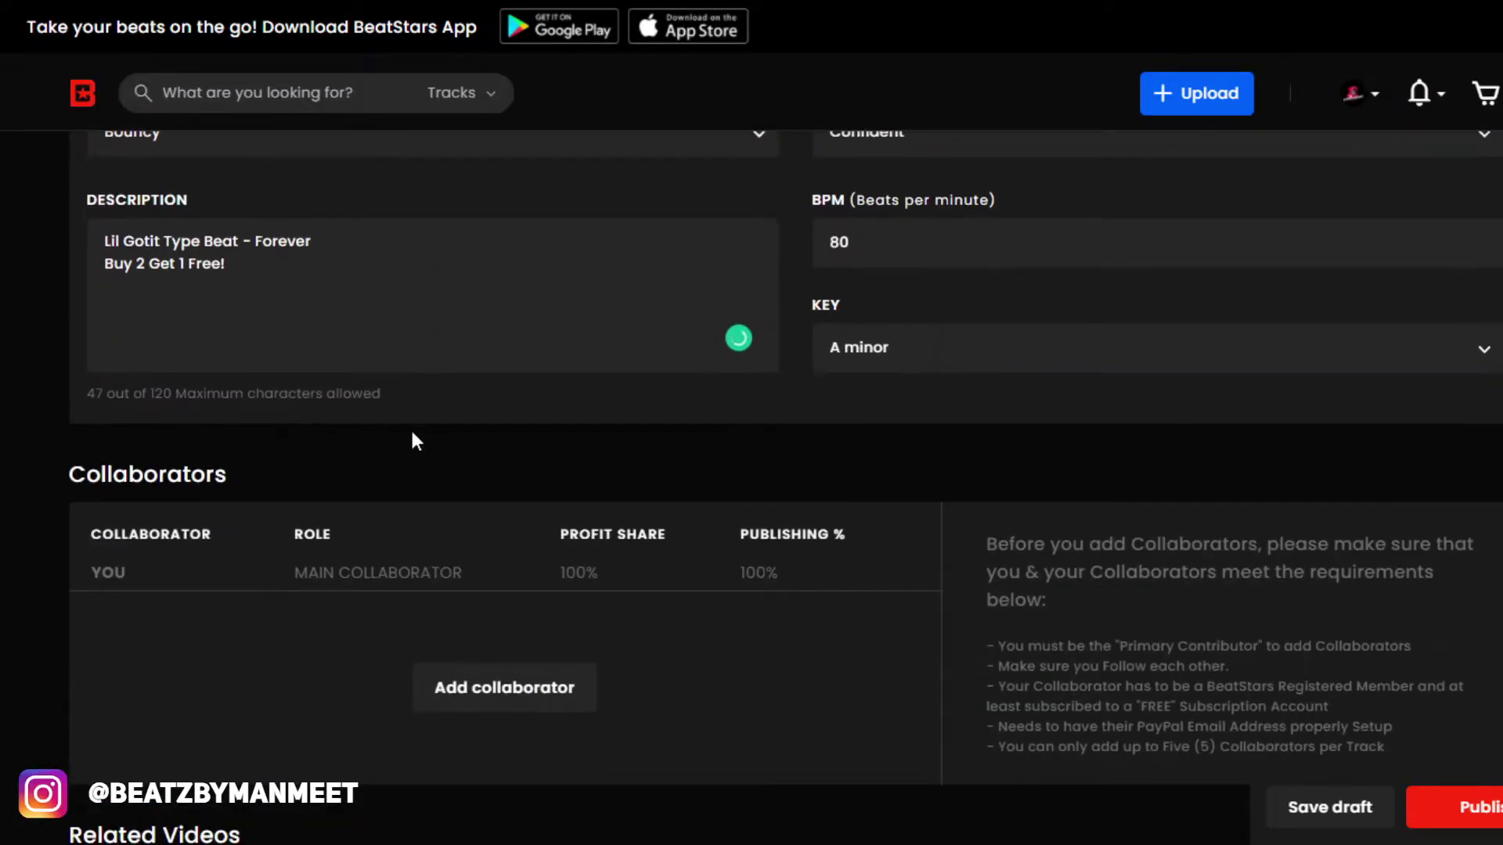
{"action": "scroll", "coordinate": [577, 571], "scroll_direction": "up", "scroll_amount": 5}
{"action": "scroll", "coordinate": [570, 509], "scroll_direction": "down", "scroll_amount": 5}
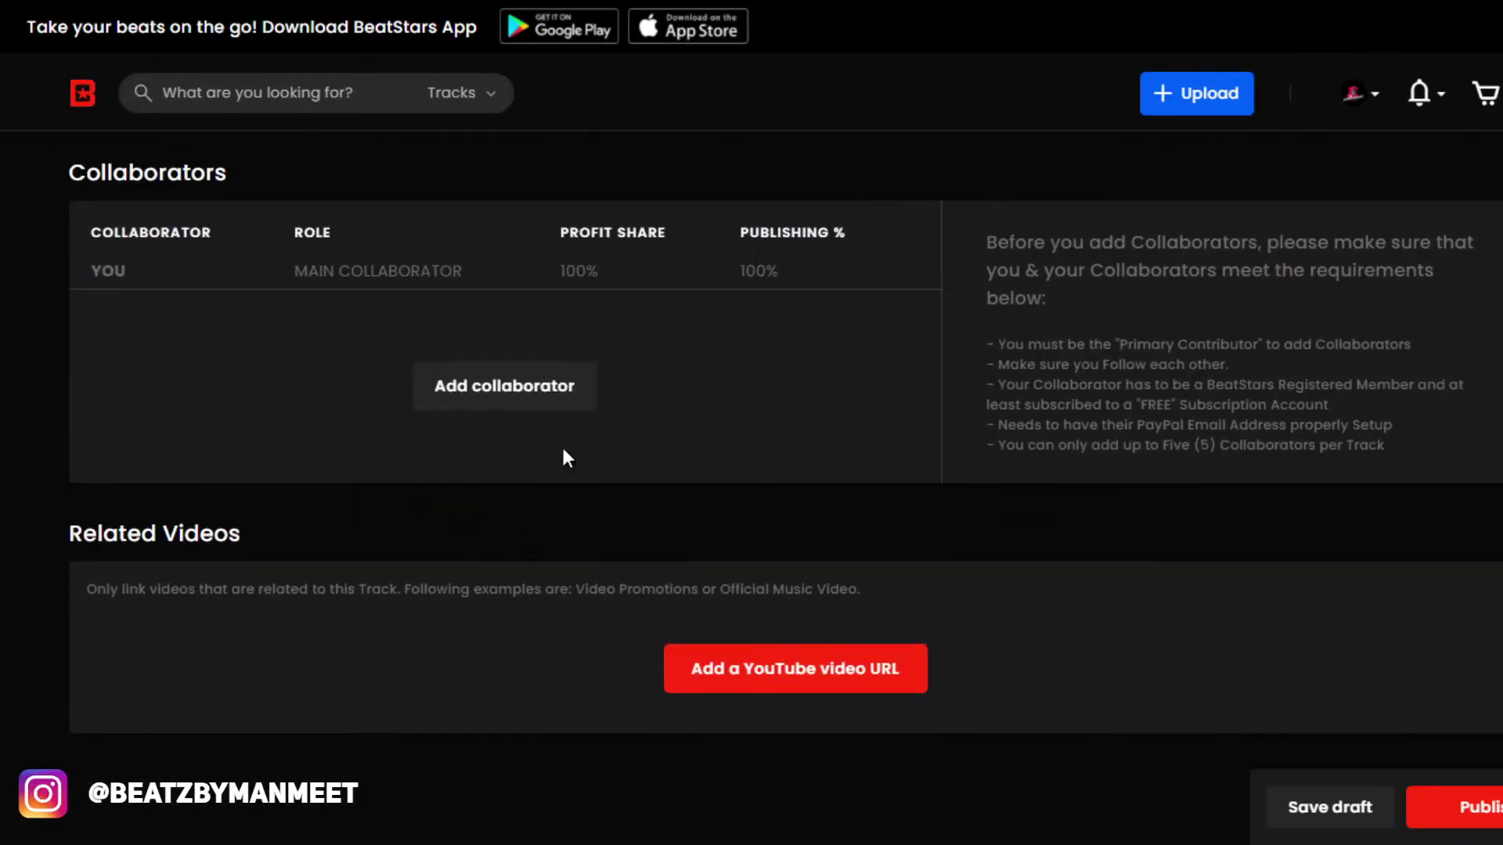
{"action": "scroll", "coordinate": [609, 427], "scroll_direction": "up", "scroll_amount": 10}
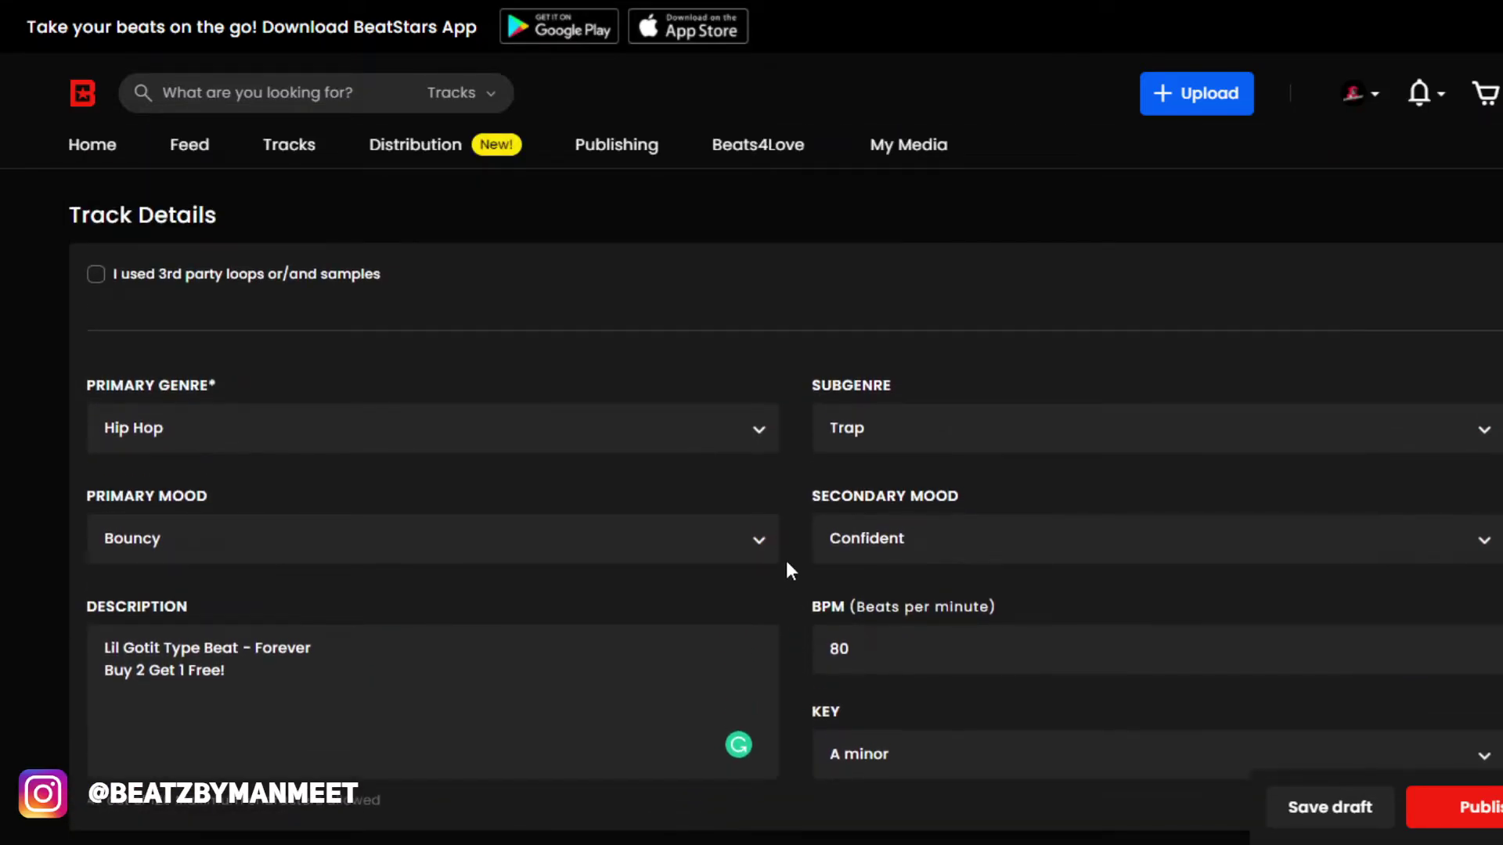
{"action": "scroll", "coordinate": [786, 567], "scroll_direction": "up", "scroll_amount": 6}
{"action": "scroll", "coordinate": [423, 577], "scroll_direction": "up", "scroll_amount": 3}
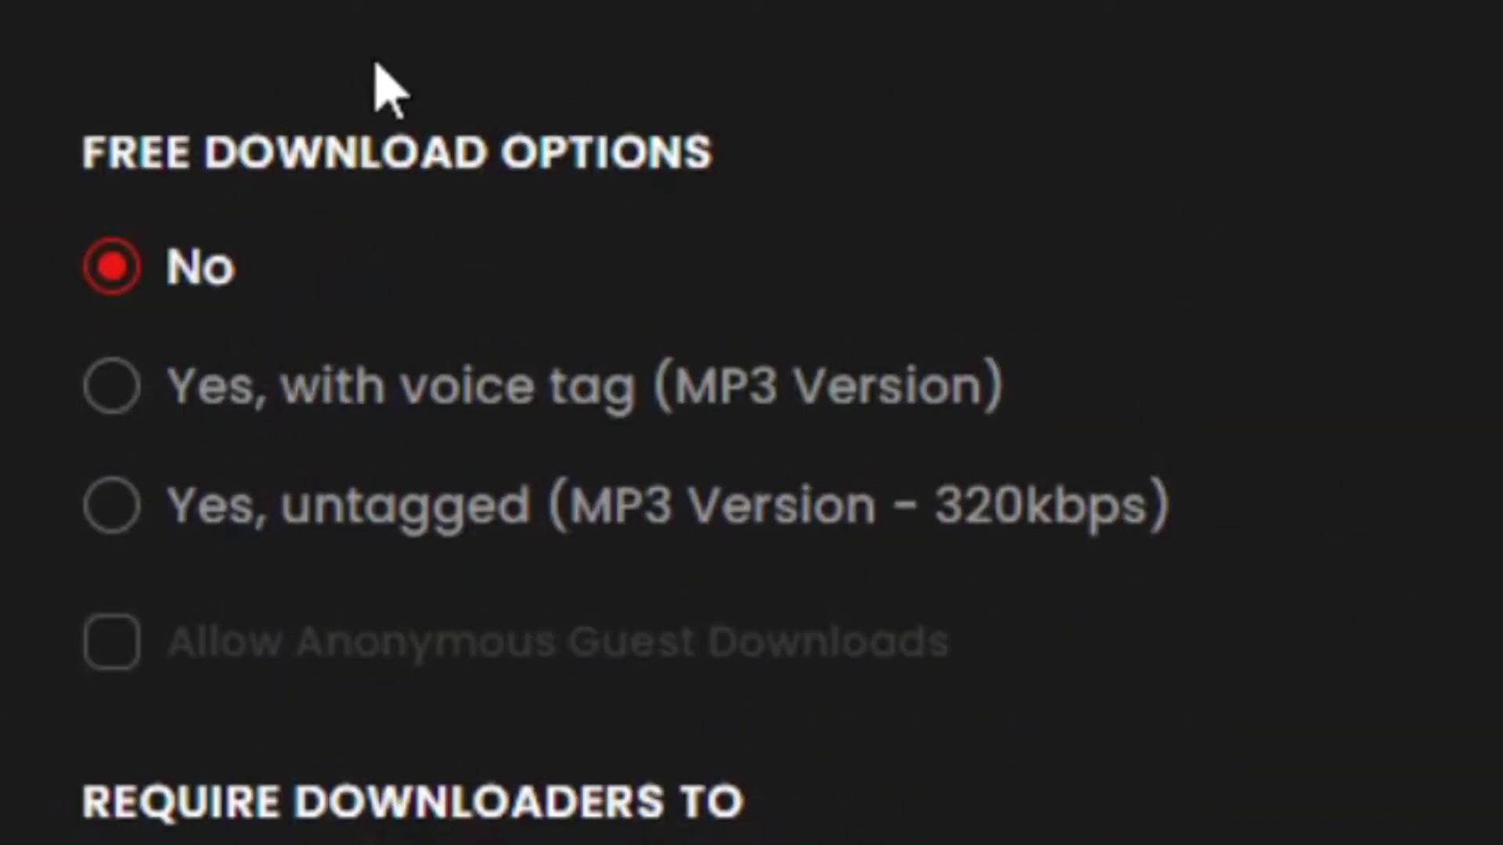
{"action": "left_click", "coordinate": [318, 406]}
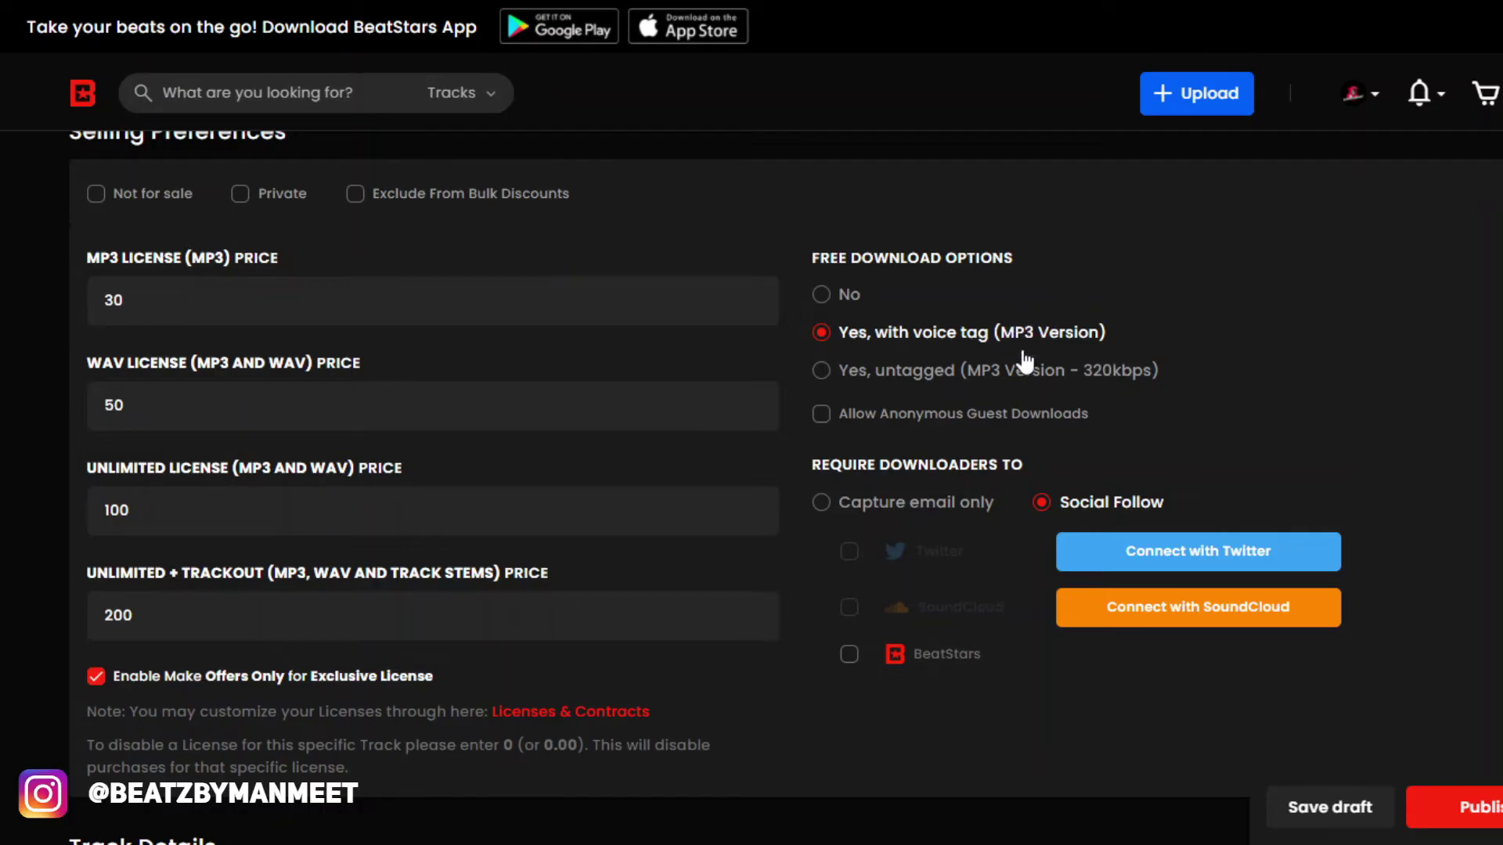
{"action": "left_click", "coordinate": [839, 504]}
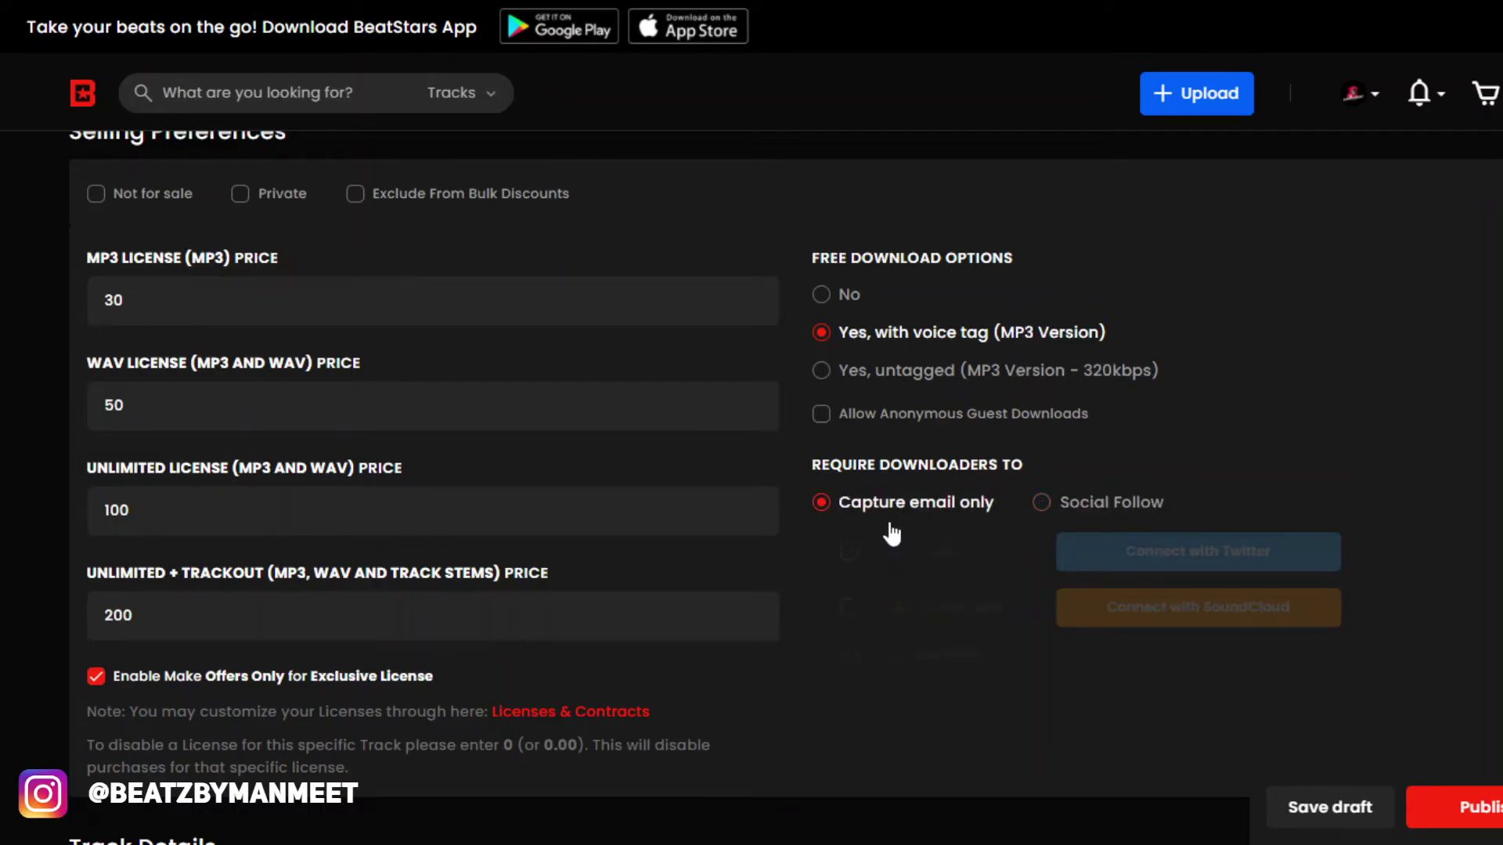
Select Gotit Art.png from uploaded files as the beat artwork and save the square crop.
{"action": "scroll", "coordinate": [514, 593], "scroll_direction": "up", "scroll_amount": 4}
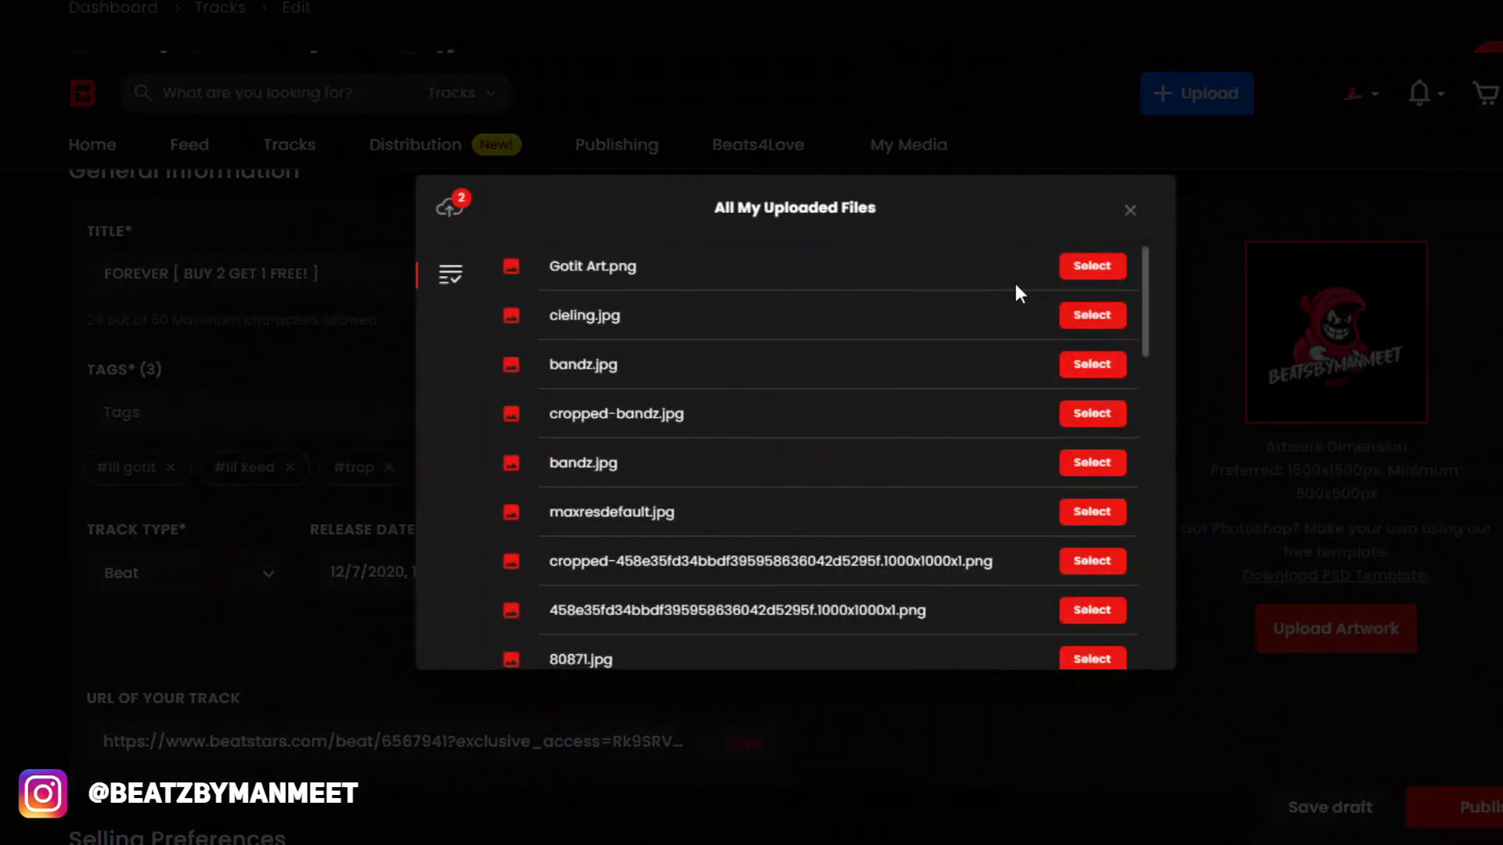
{"action": "left_click", "coordinate": [1092, 266]}
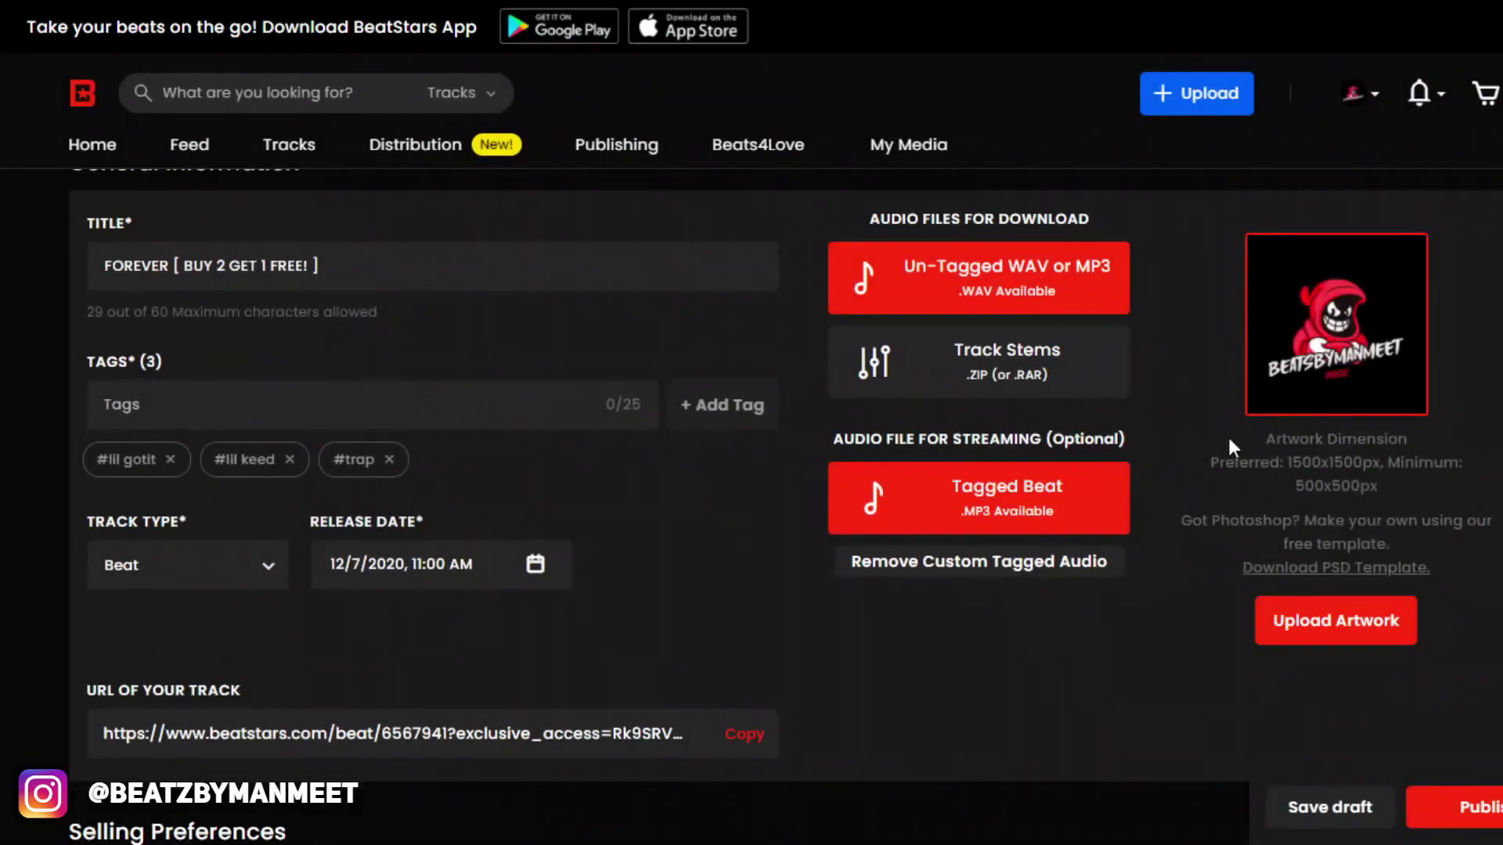
{"action": "scroll", "coordinate": [1227, 435], "scroll_direction": "down", "scroll_amount": 1}
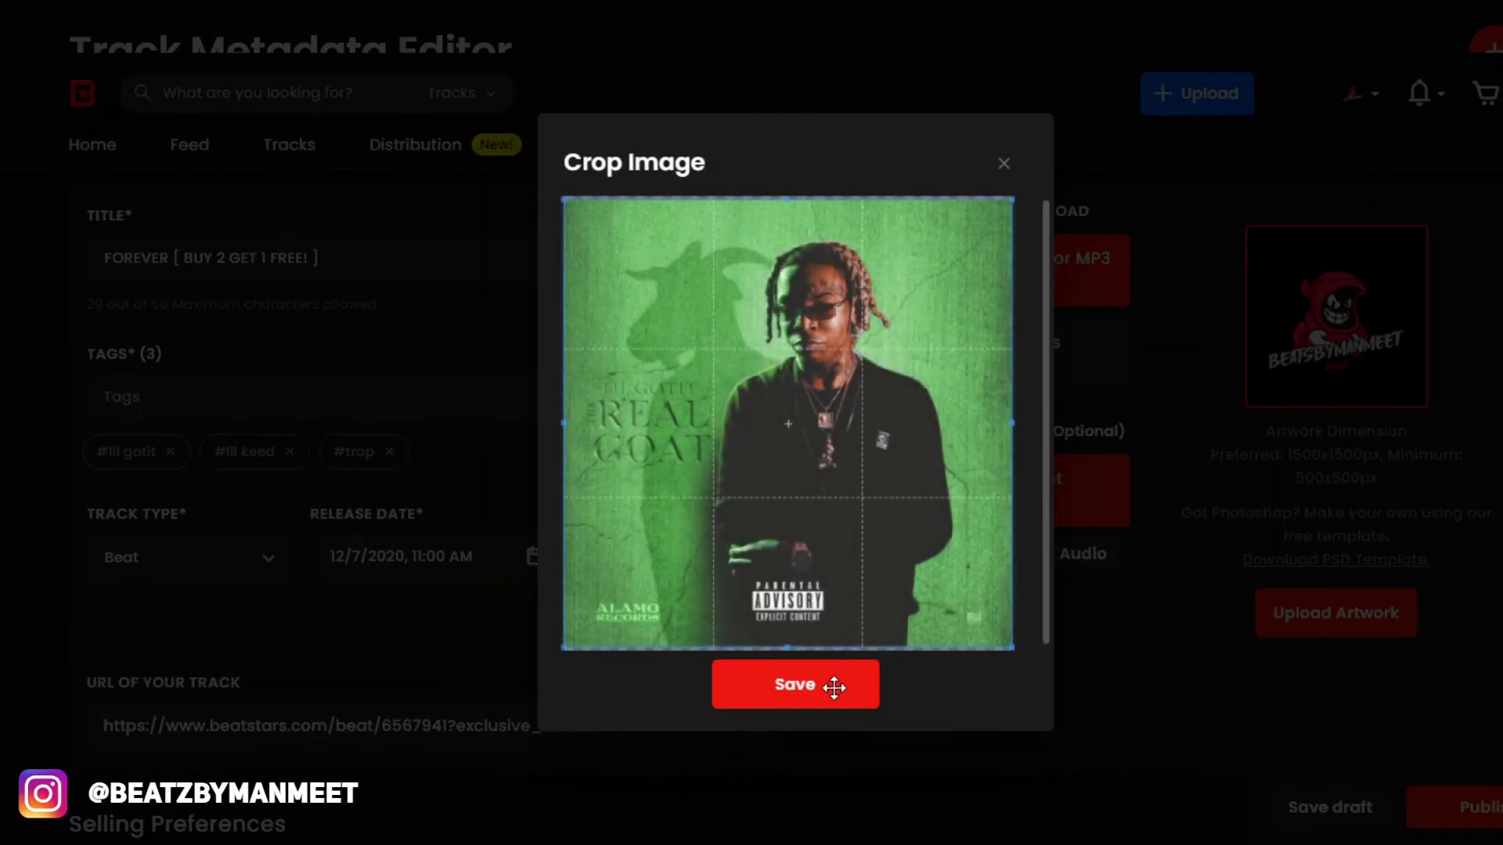
{"action": "left_click", "coordinate": [793, 693]}
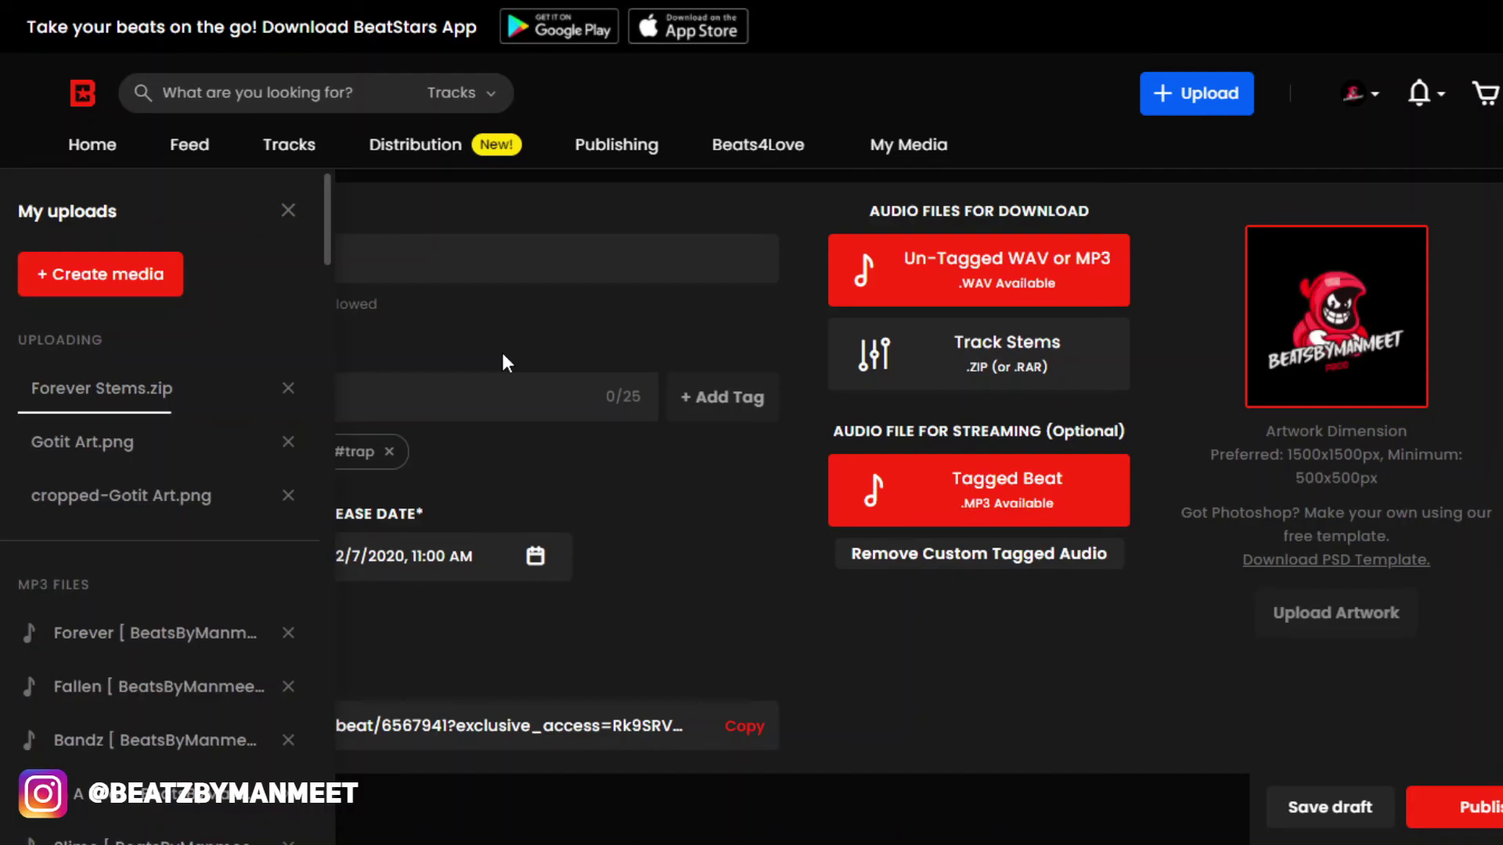
{"action": "scroll", "coordinate": [744, 446], "scroll_direction": "down", "scroll_amount": 8}
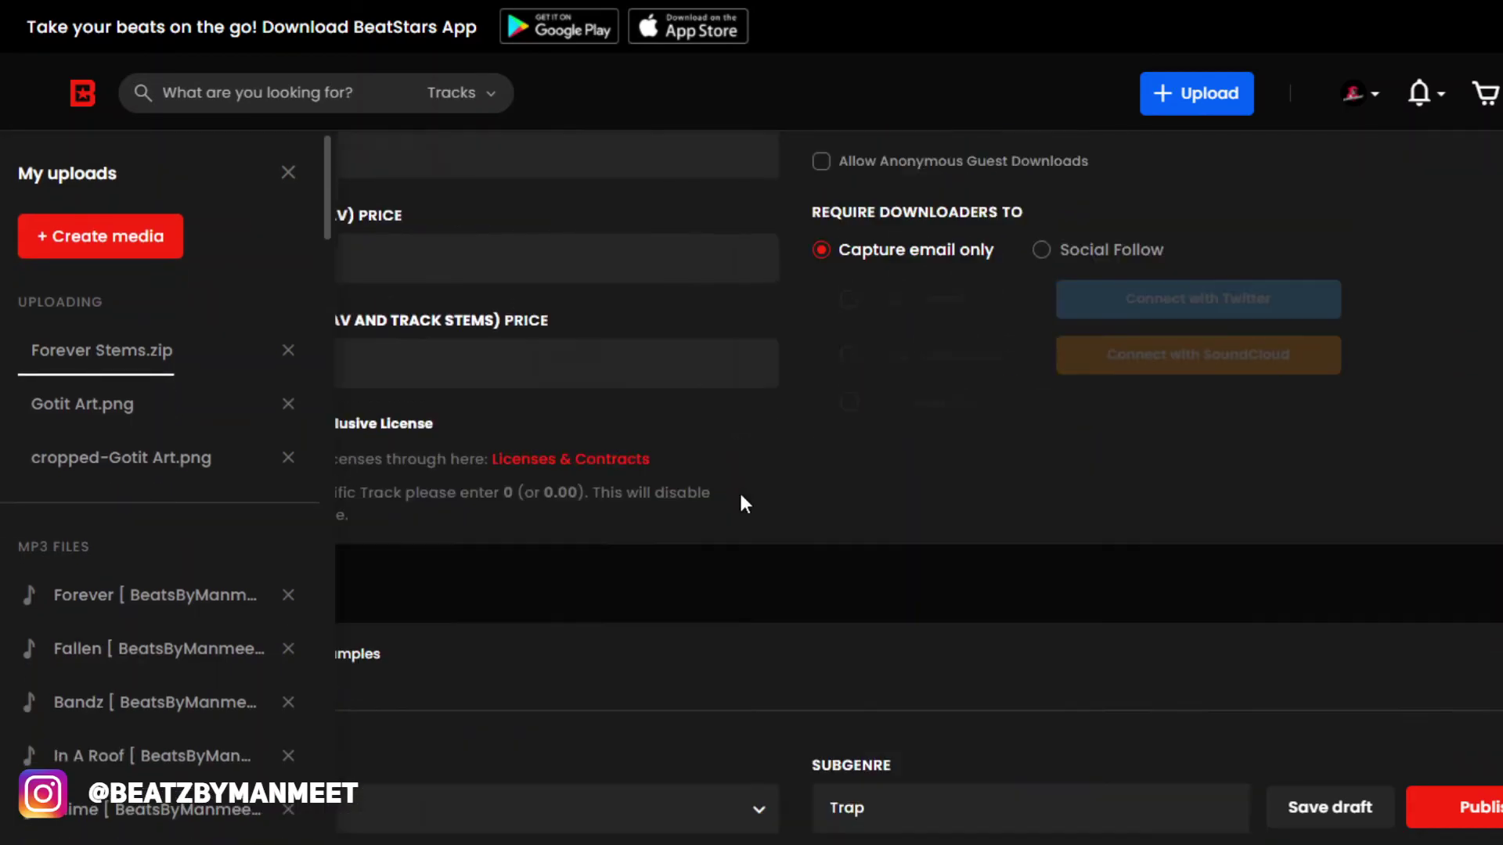
{"action": "scroll", "coordinate": [742, 500], "scroll_direction": "up", "scroll_amount": 3}
{"action": "scroll", "coordinate": [787, 603], "scroll_direction": "down", "scroll_amount": 3}
{"action": "scroll", "coordinate": [787, 603], "scroll_direction": "up", "scroll_amount": 10}
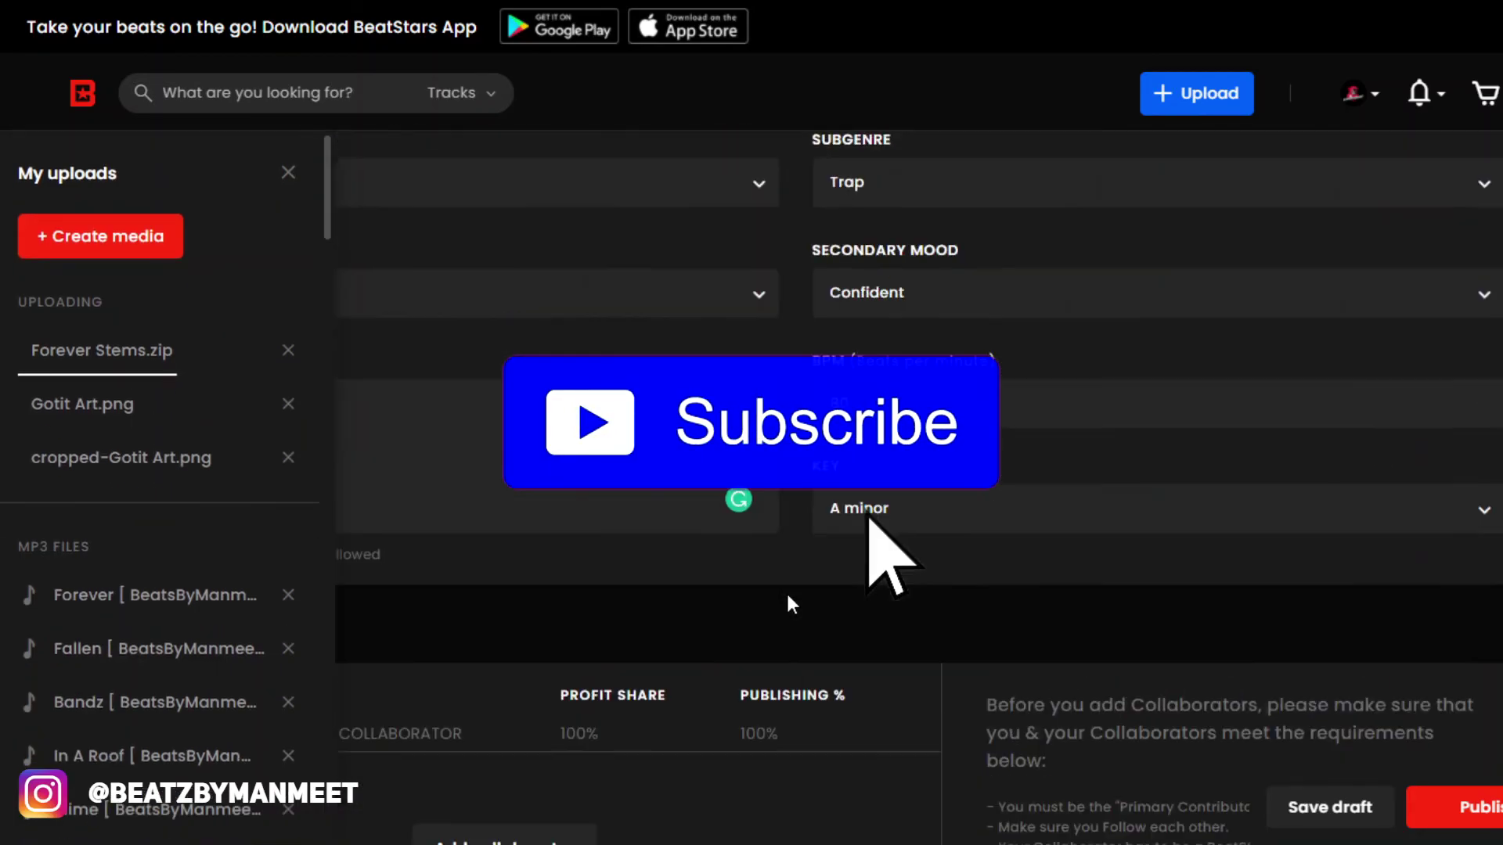
{"action": "scroll", "coordinate": [788, 603], "scroll_direction": "down", "scroll_amount": 8}
{"action": "scroll", "coordinate": [787, 601], "scroll_direction": "up", "scroll_amount": 6}
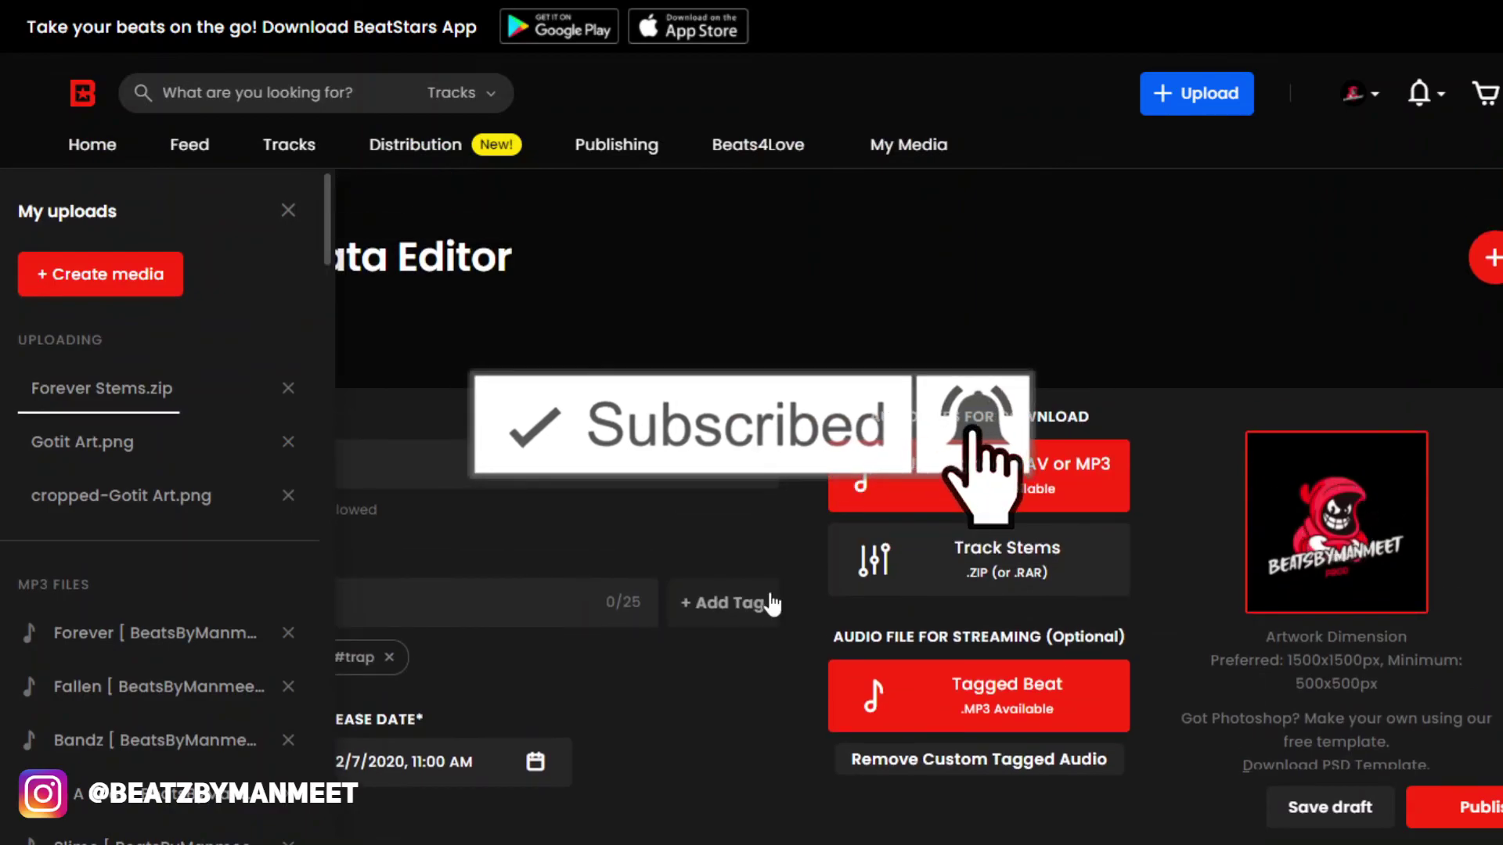